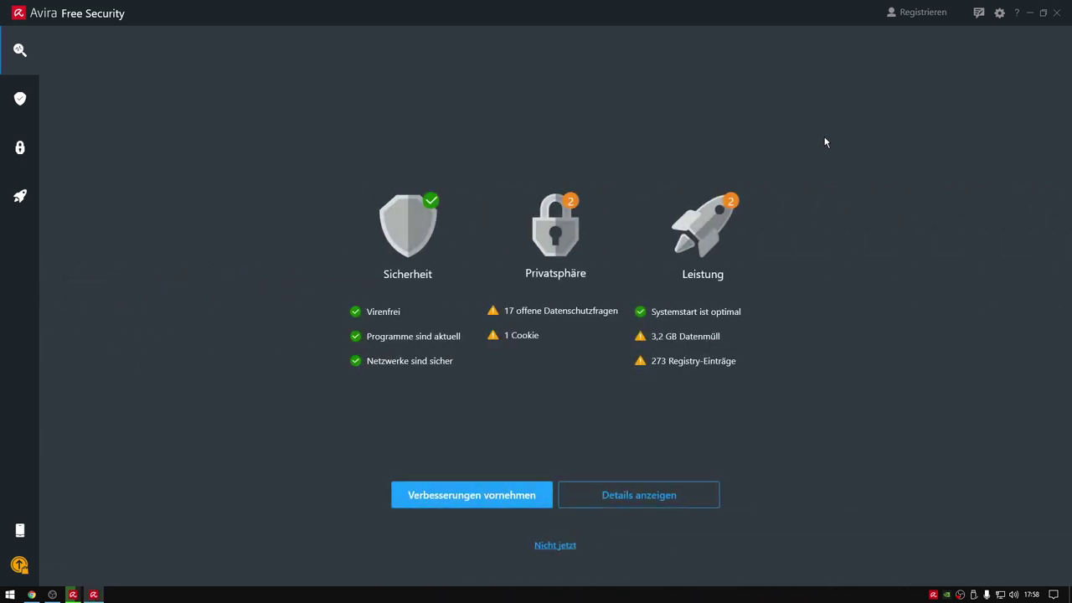
Review the list of open privacy issues in the scan results and apply the available improvements.
click(527, 312)
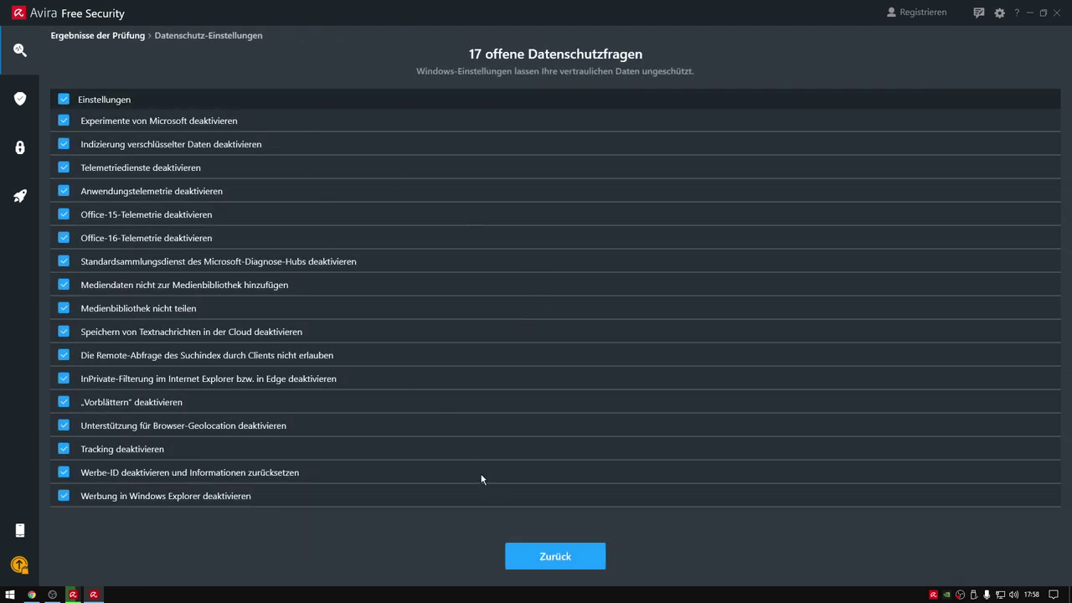
click(521, 559)
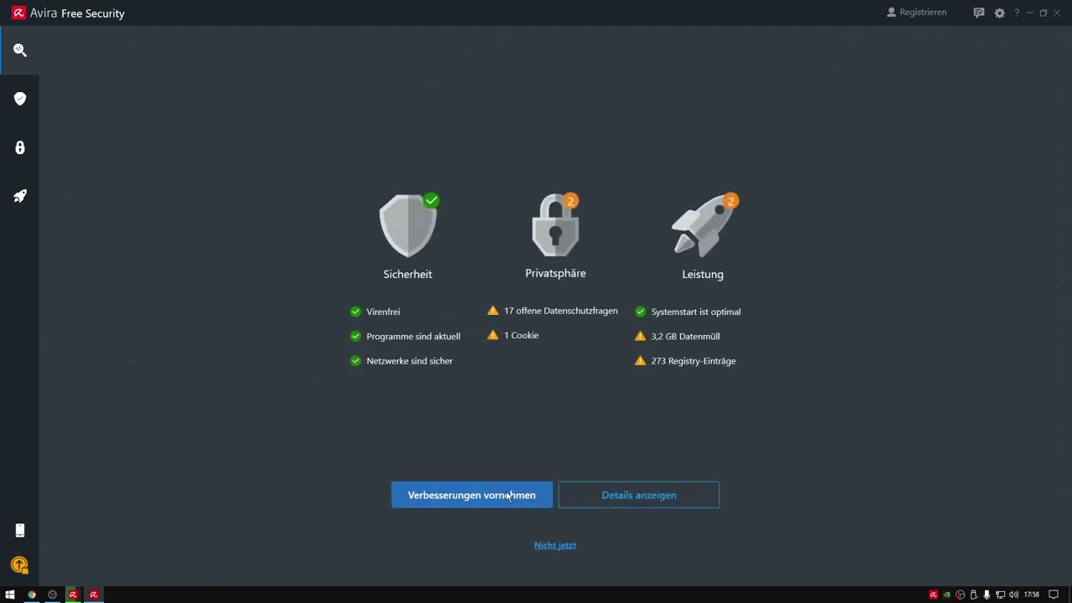
click(459, 500)
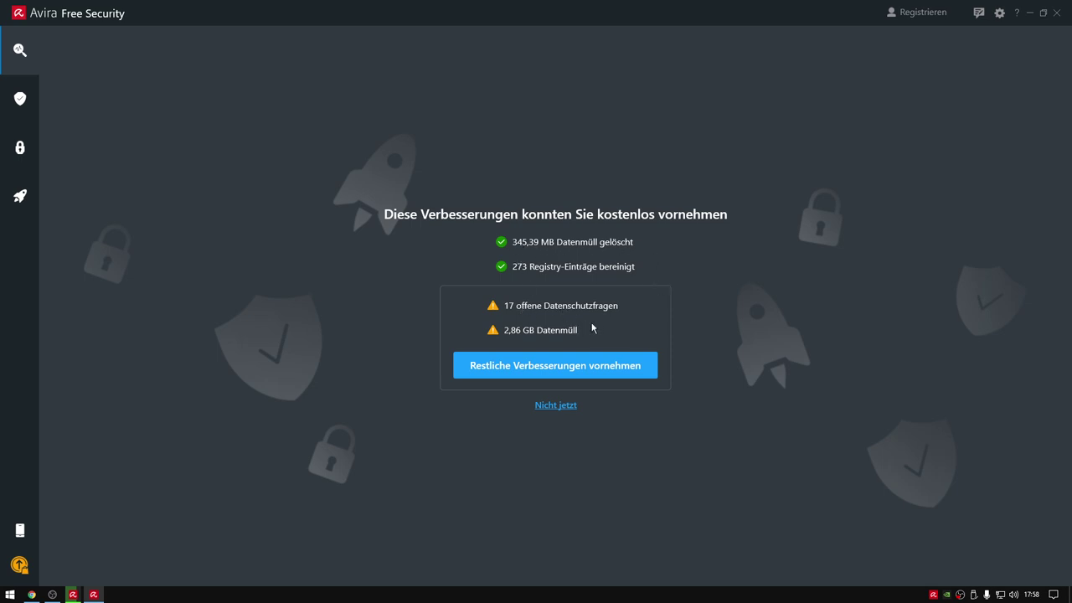
View the premium offers for the remaining improvements, decline the free Prime trial and dismiss the reopened offer.
click(583, 373)
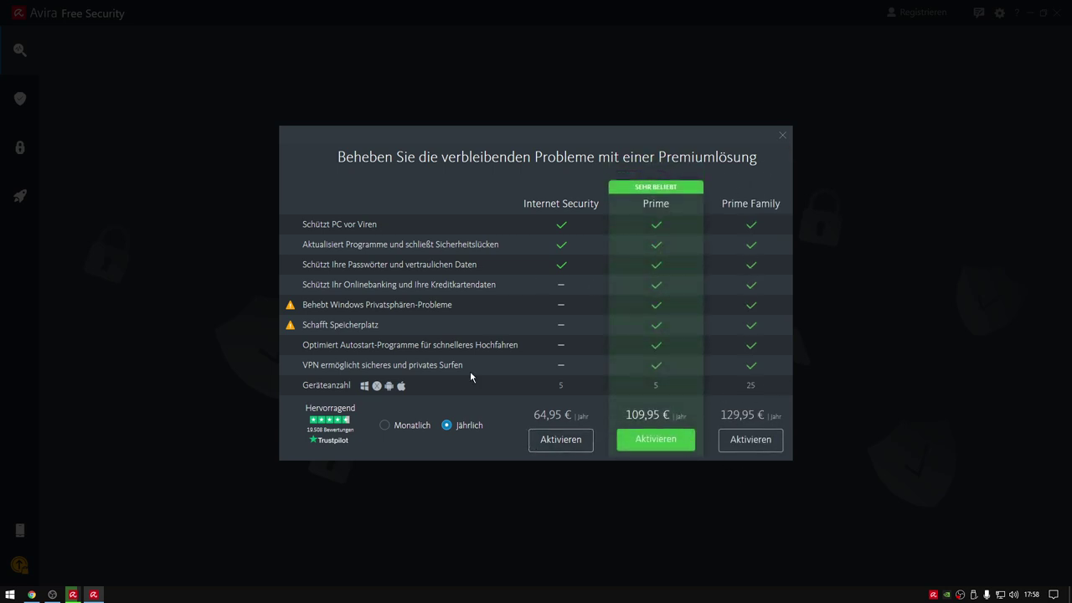
click(782, 136)
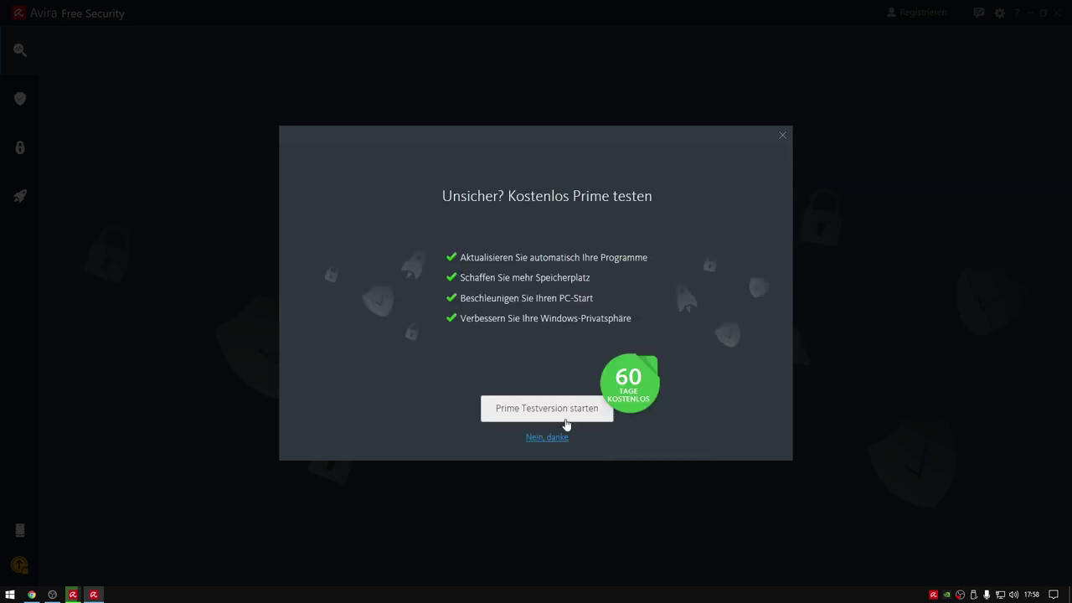
click(548, 437)
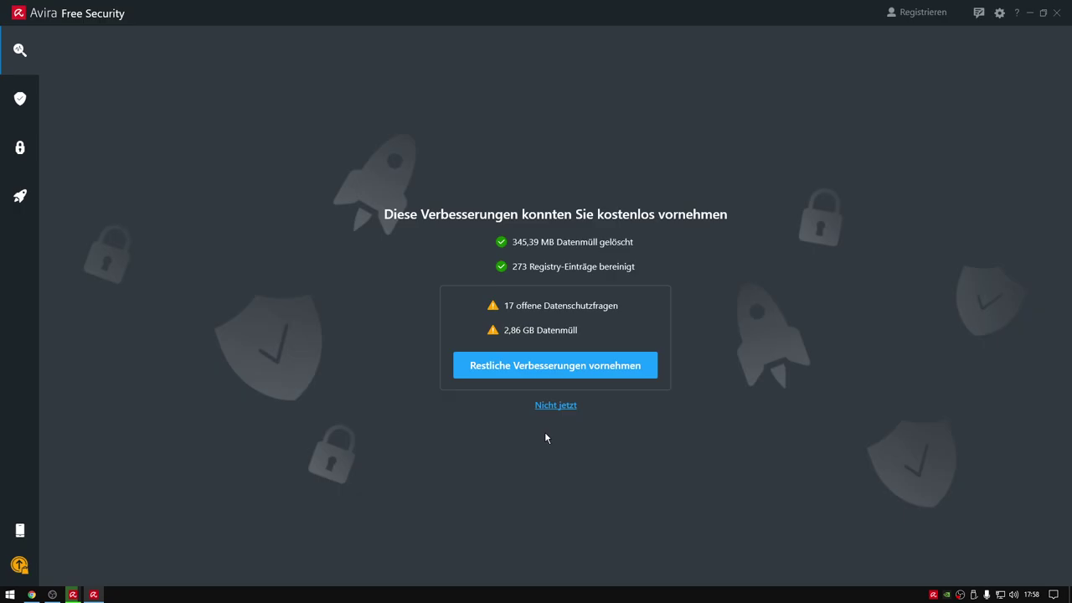
click(543, 355)
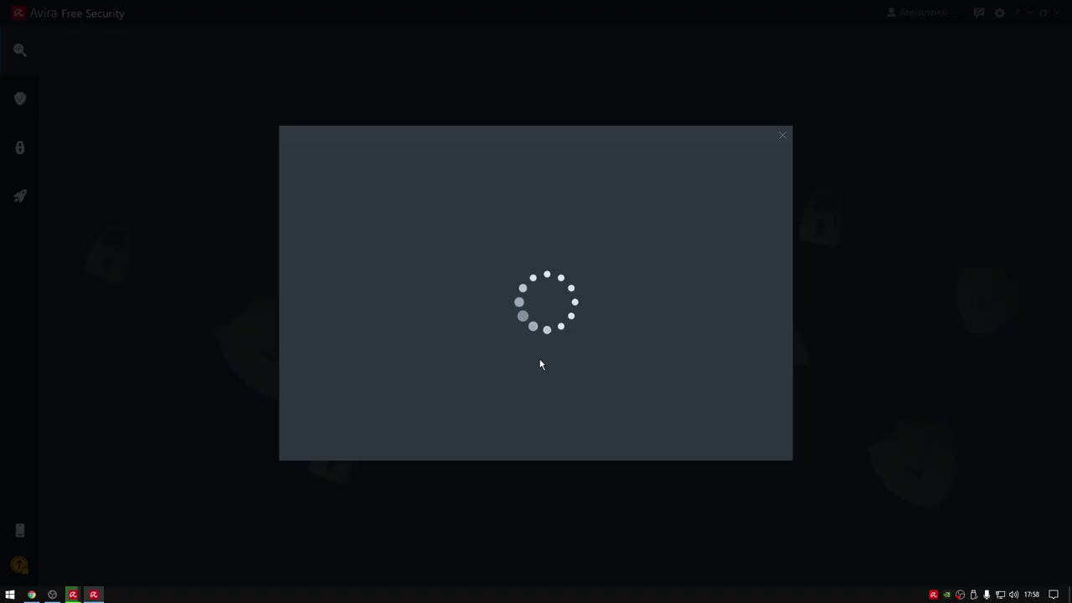
click(782, 134)
click(783, 136)
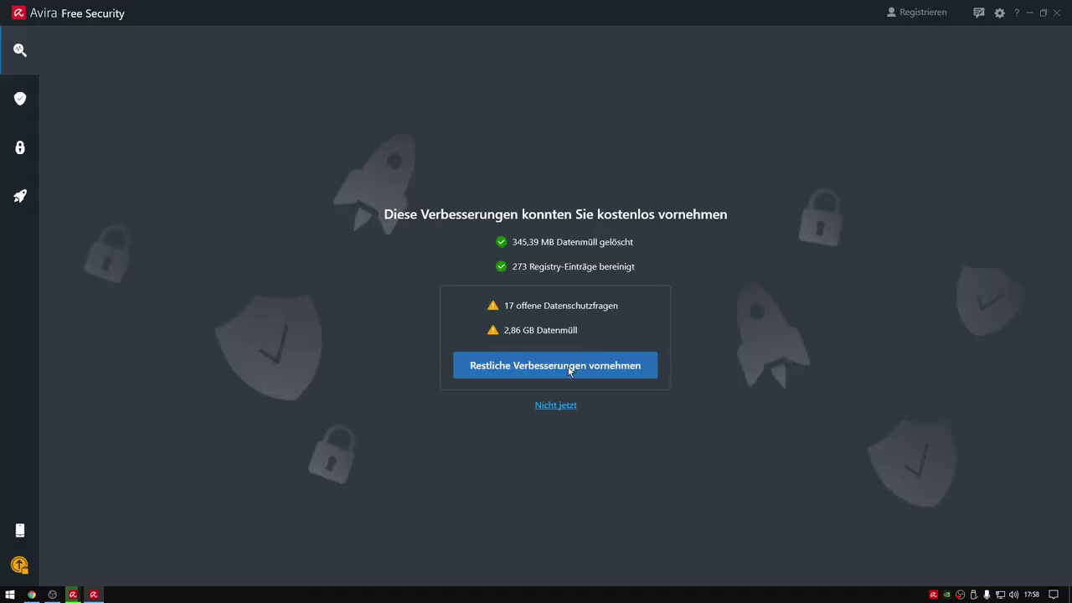
Reopen the premium plan comparison for the remaining improvements, switch it to monthly prices and close it.
click(568, 367)
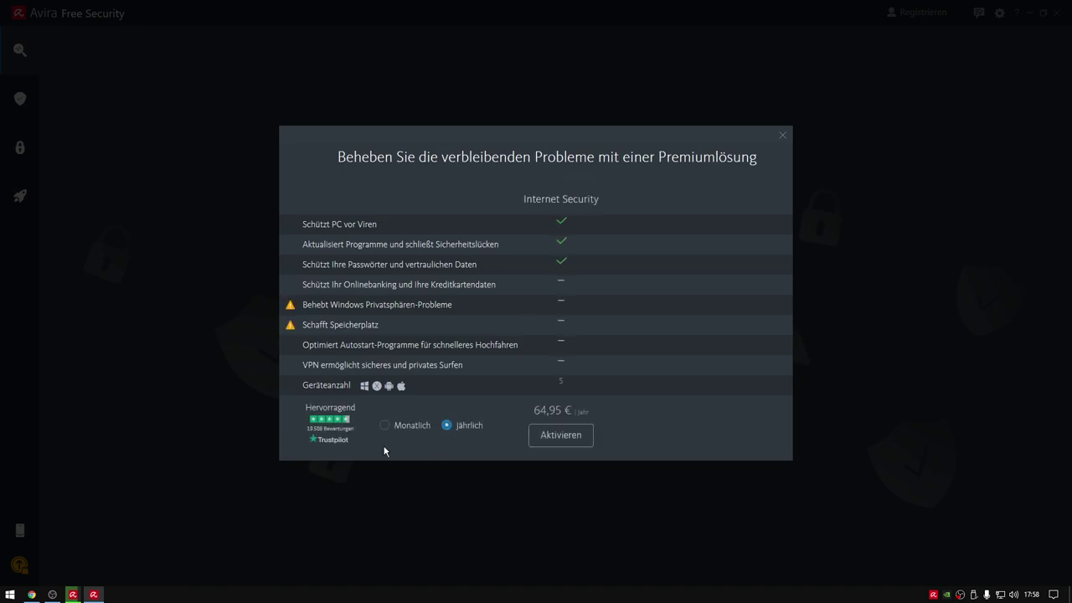
click(412, 427)
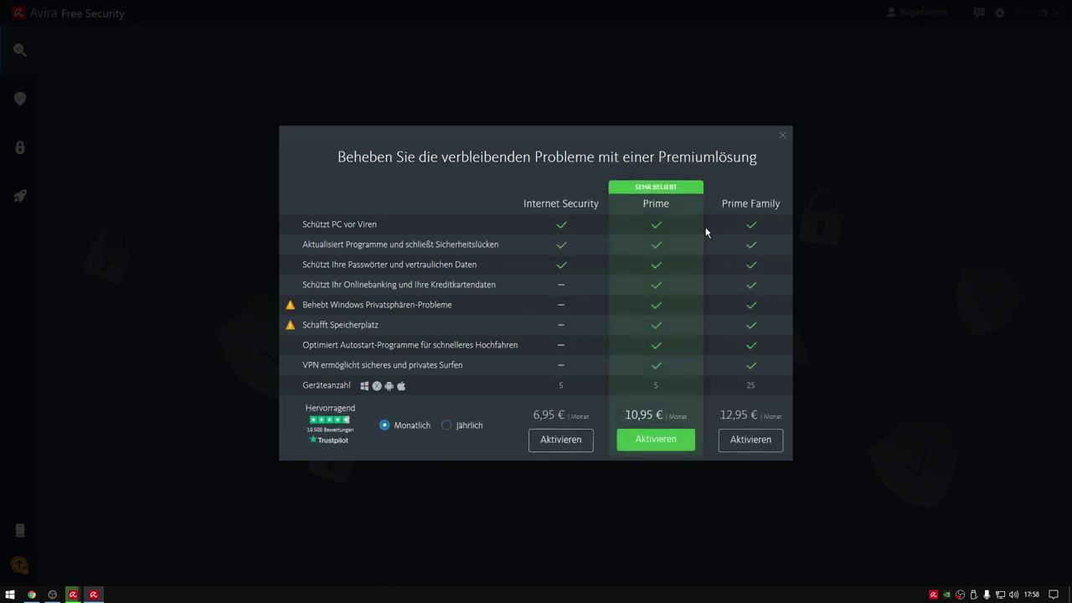
click(782, 136)
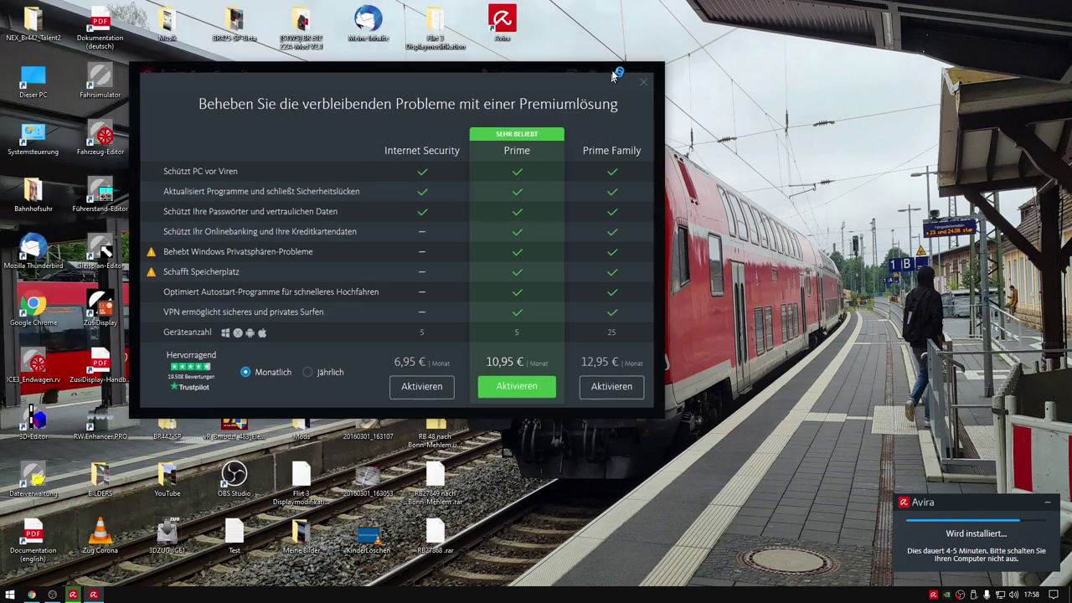
click(783, 137)
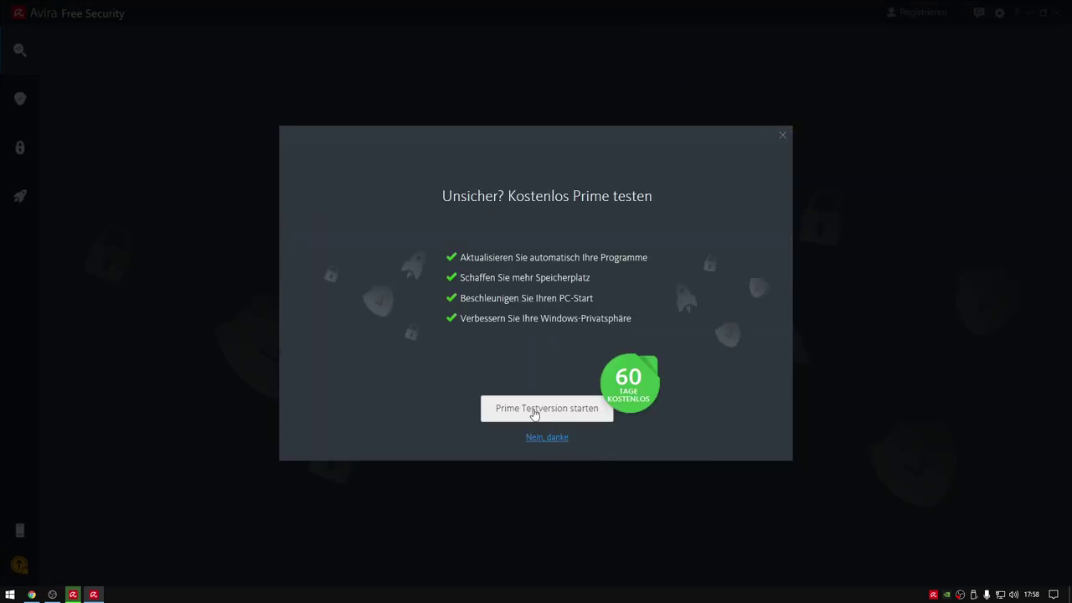
Follow the free Prime trial offer through to the cart overview and close it without ordering.
click(529, 414)
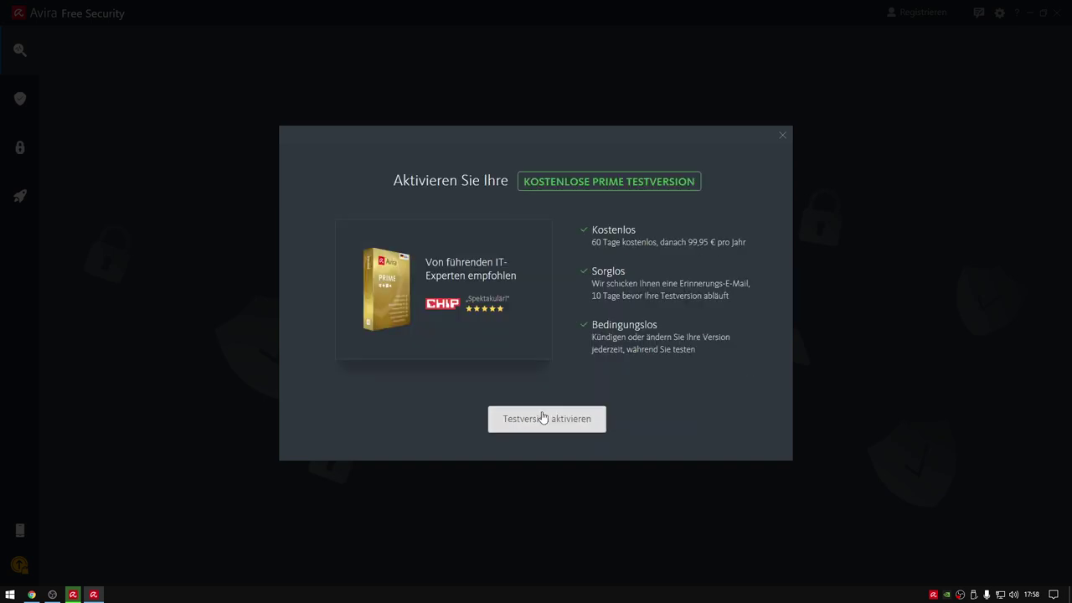
click(541, 423)
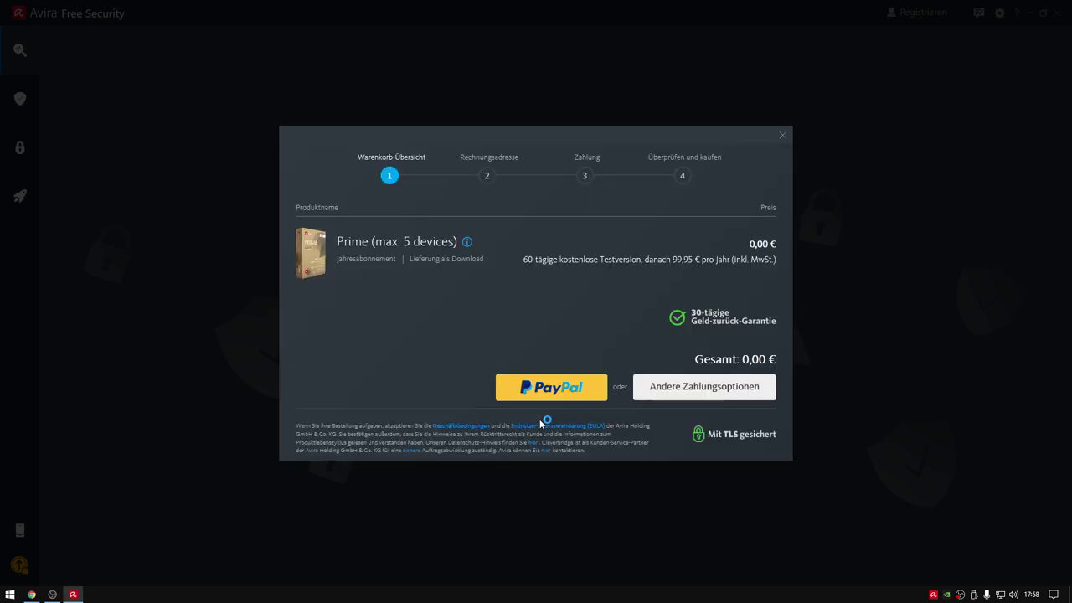
click(782, 136)
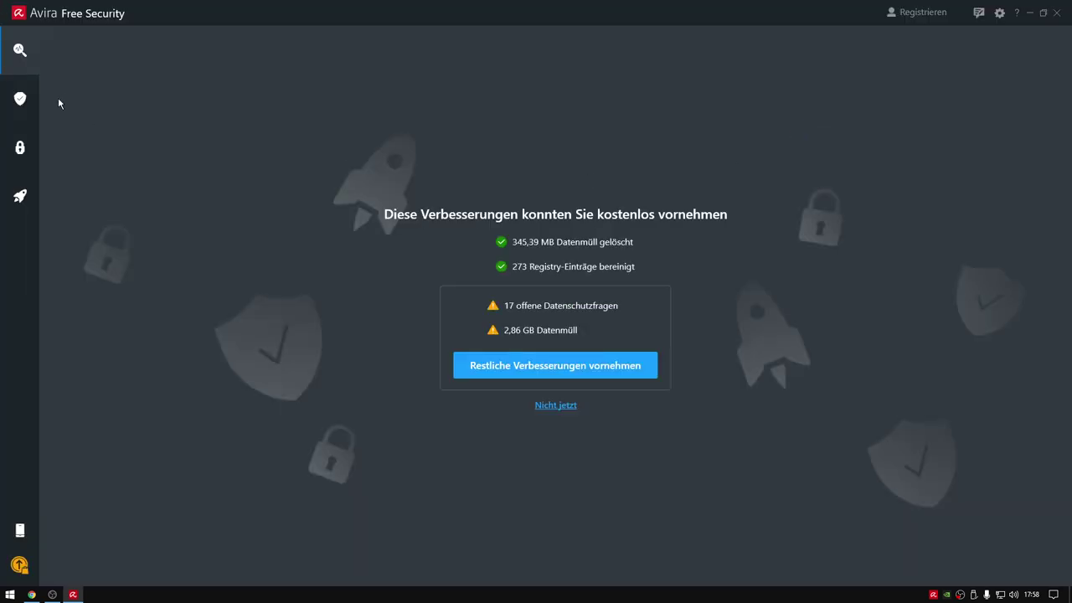
Look through the security tools, the firewall's network profile and the privacy tools.
click(20, 99)
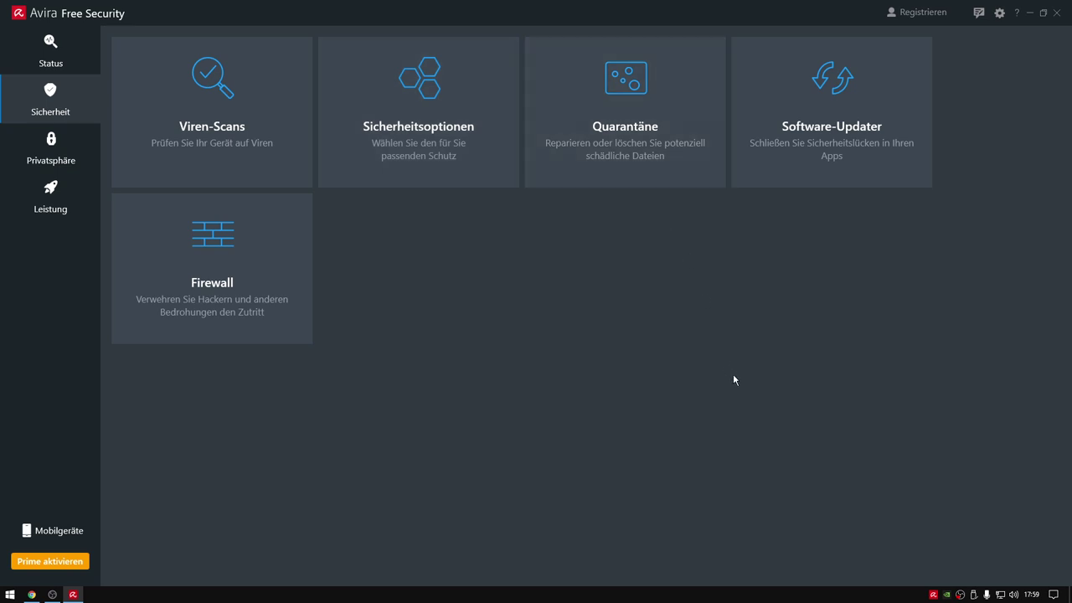
click(201, 267)
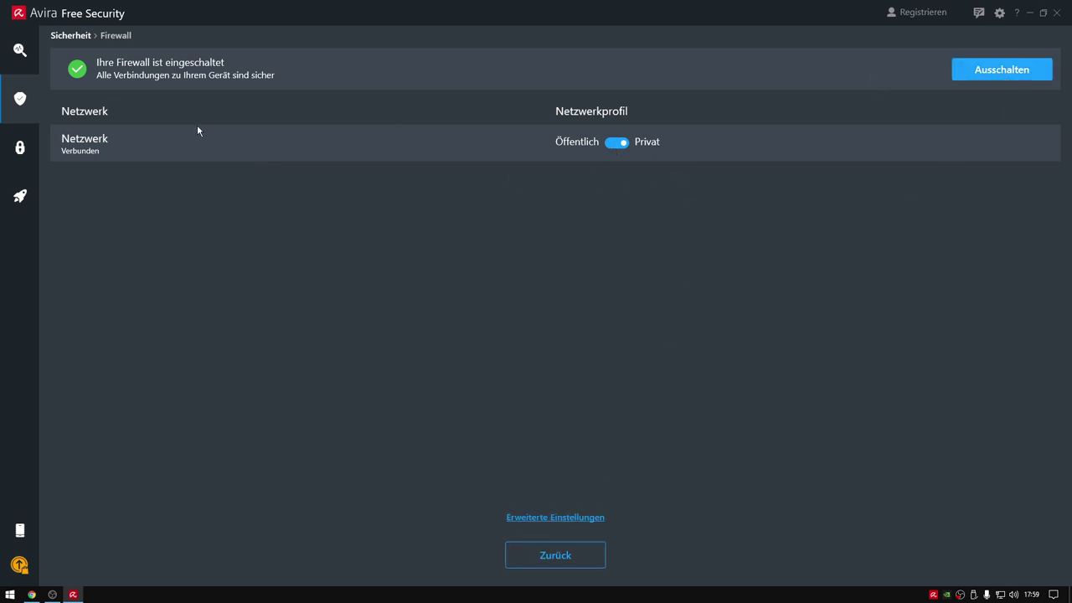
click(20, 147)
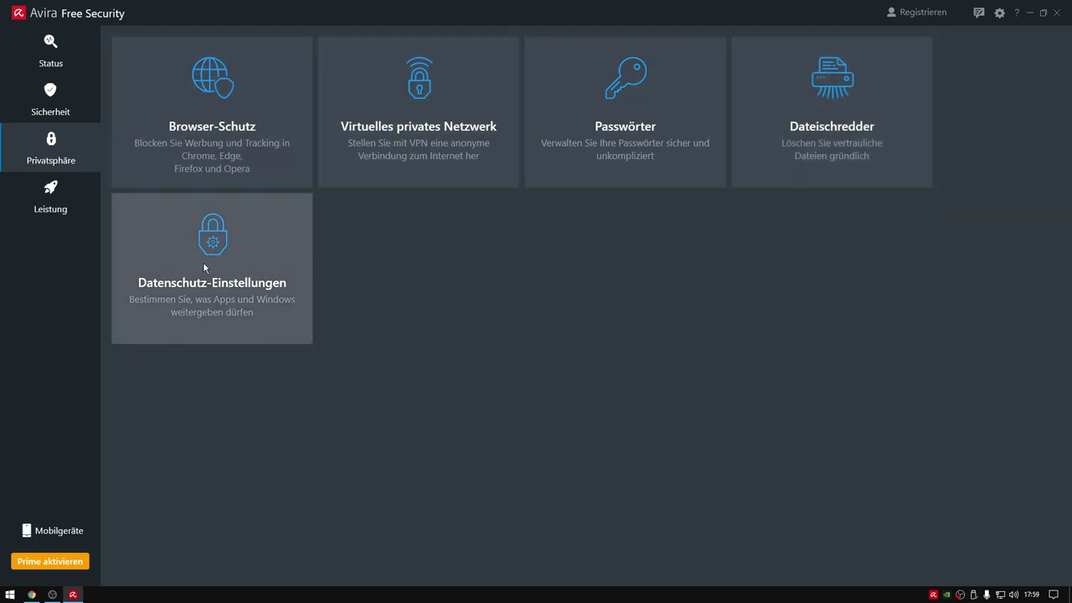
Scan the computer for outdated drivers with the Treiber-Updater and return to the performance tools.
click(84, 213)
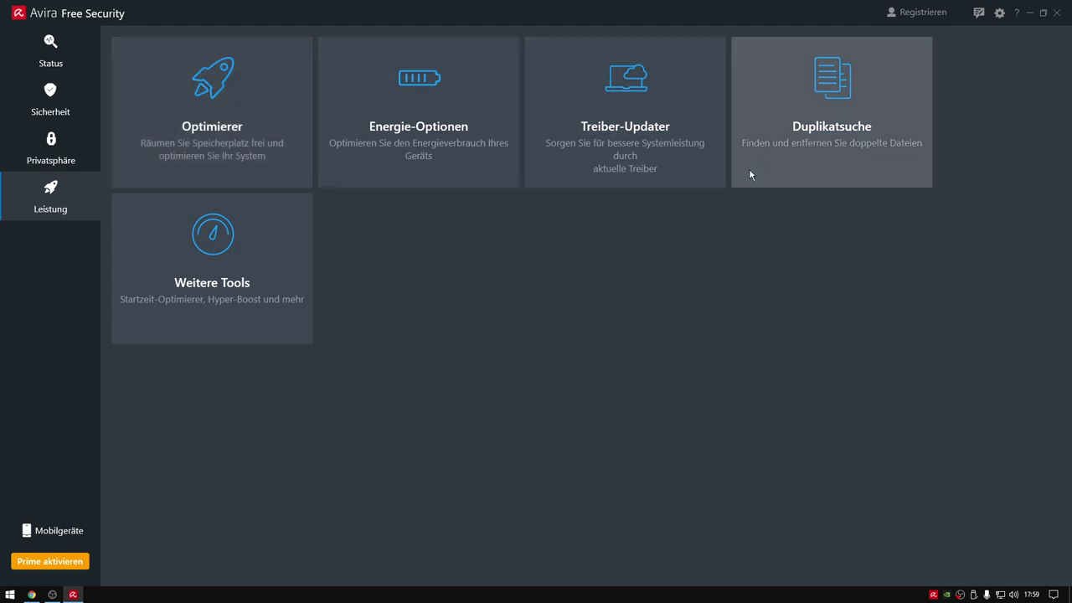
click(638, 145)
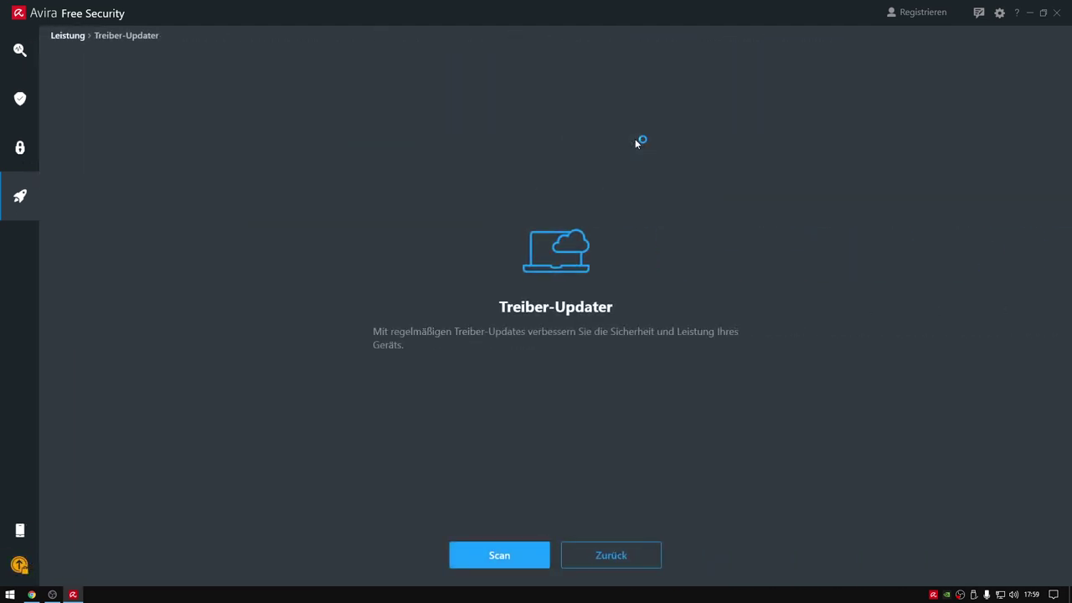
click(500, 555)
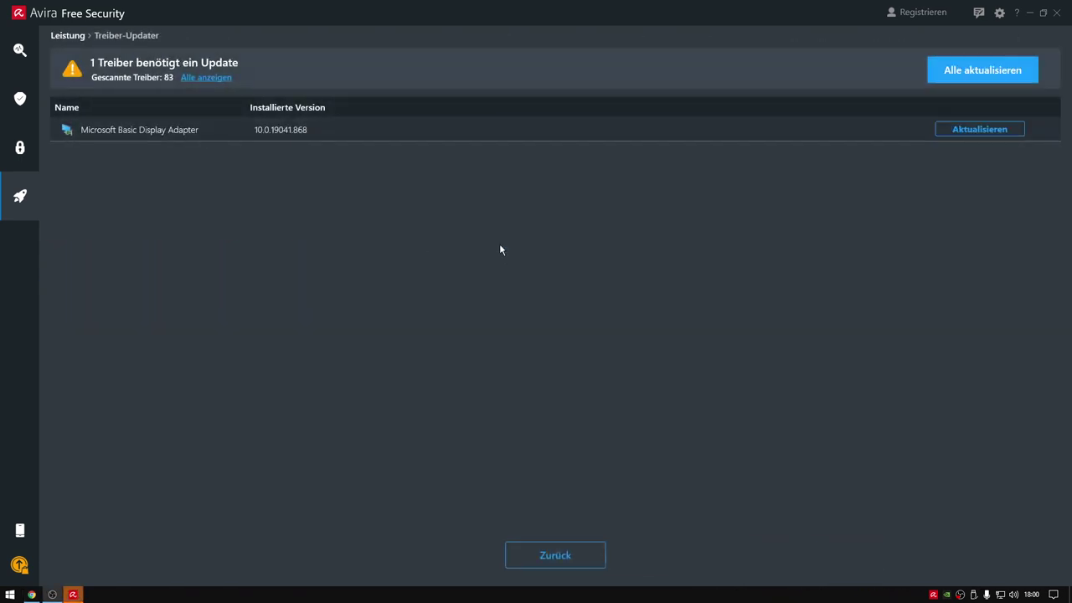
click(552, 566)
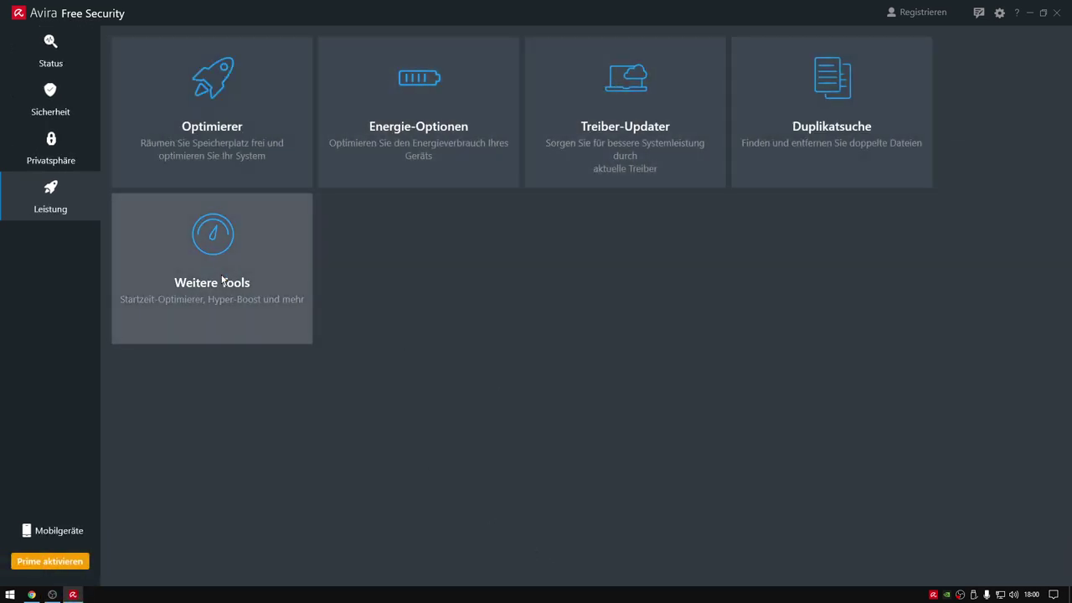
Analyse the autostart programs with the Startzeit Optimierer and review the list with the filter on Alle Einträge.
click(222, 281)
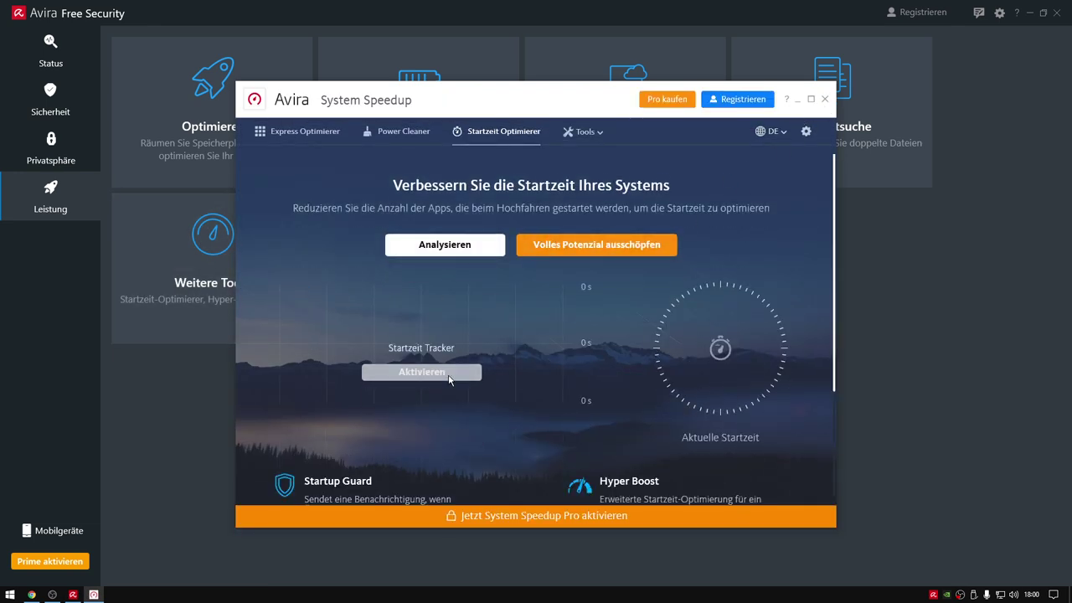
click(436, 247)
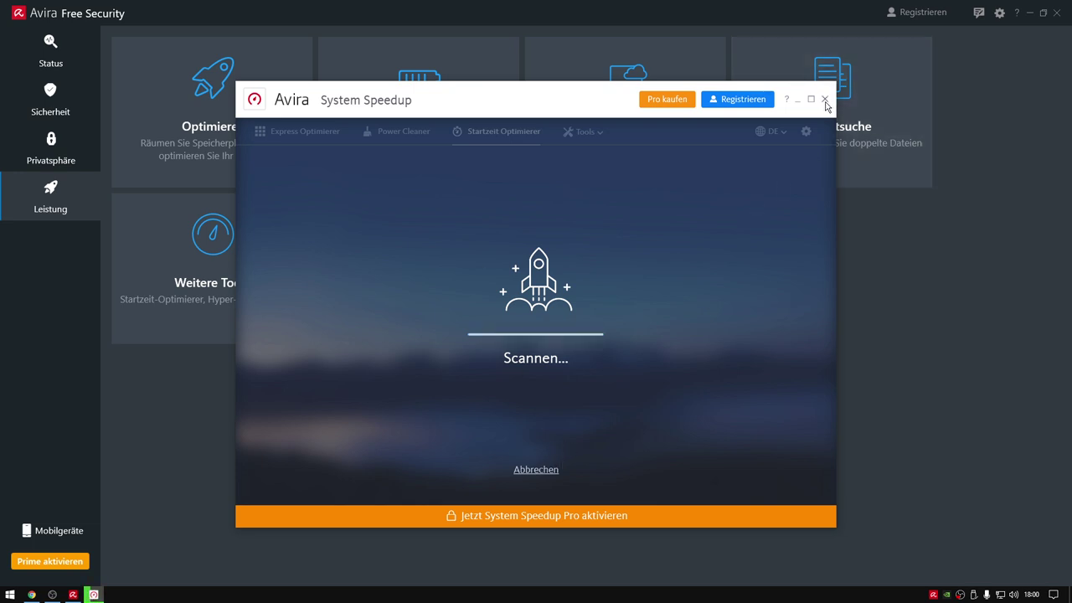
scroll(405, 382, down, 1)
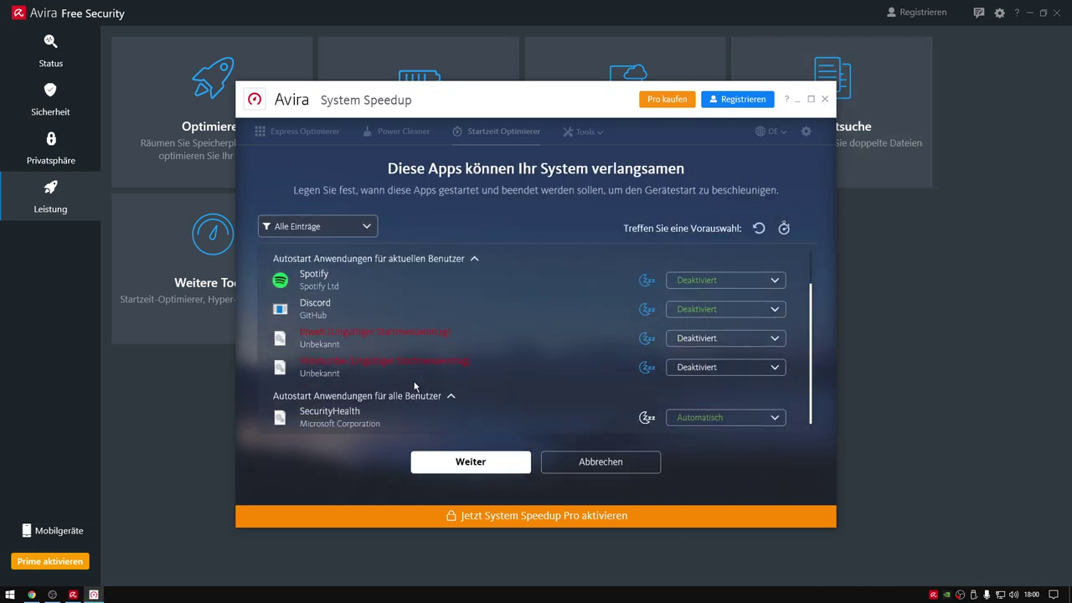
scroll(568, 376, up, 1)
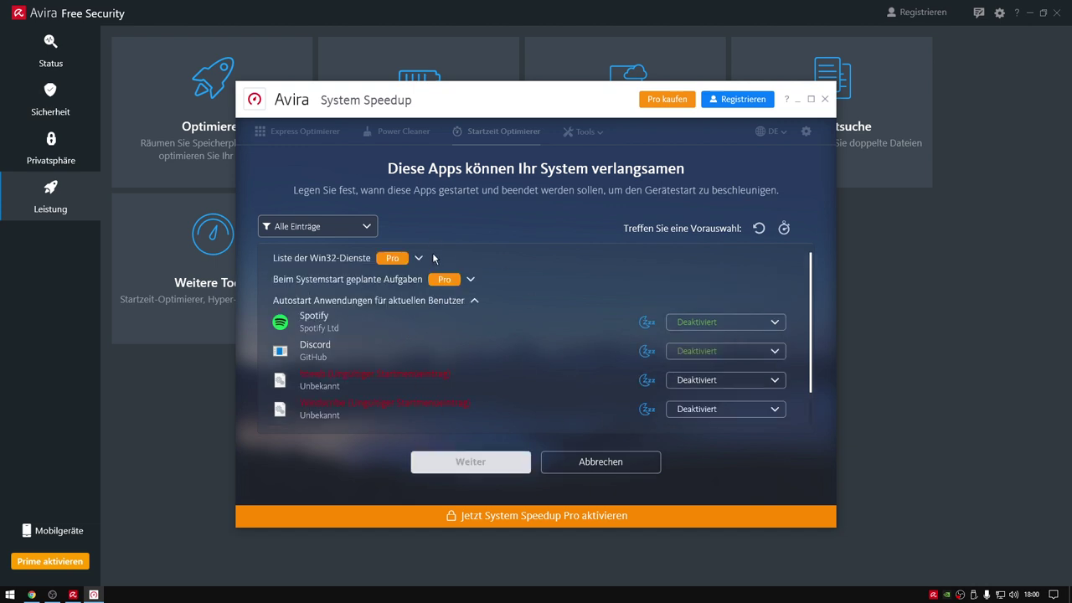
click(306, 232)
click(327, 450)
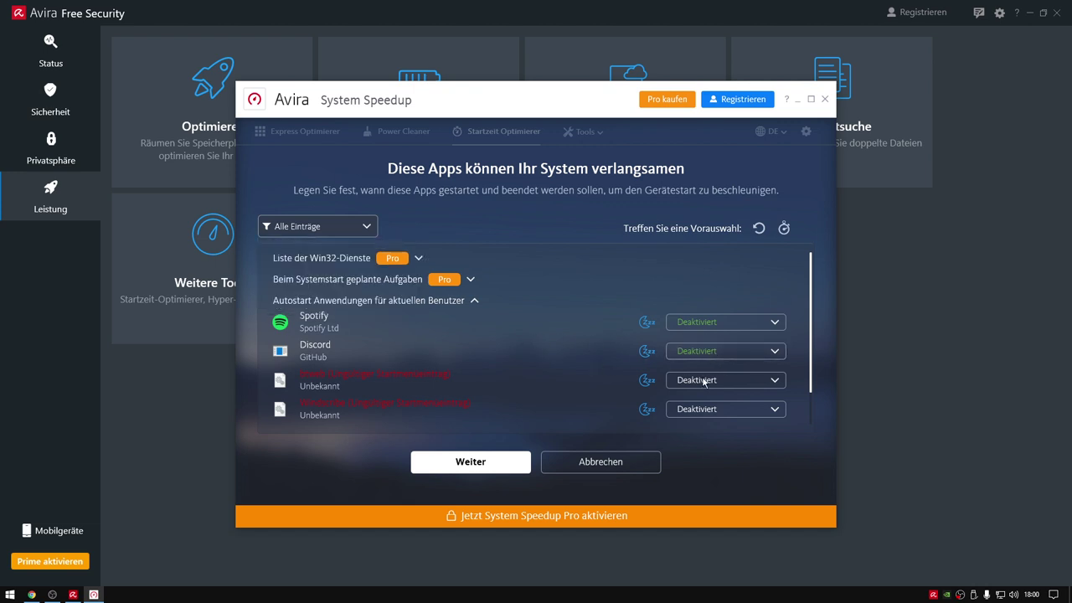
Continue to the startup optimization levels, try to choose Hyper Boost, postpone the Pro upgrade and close System Speedup.
click(484, 465)
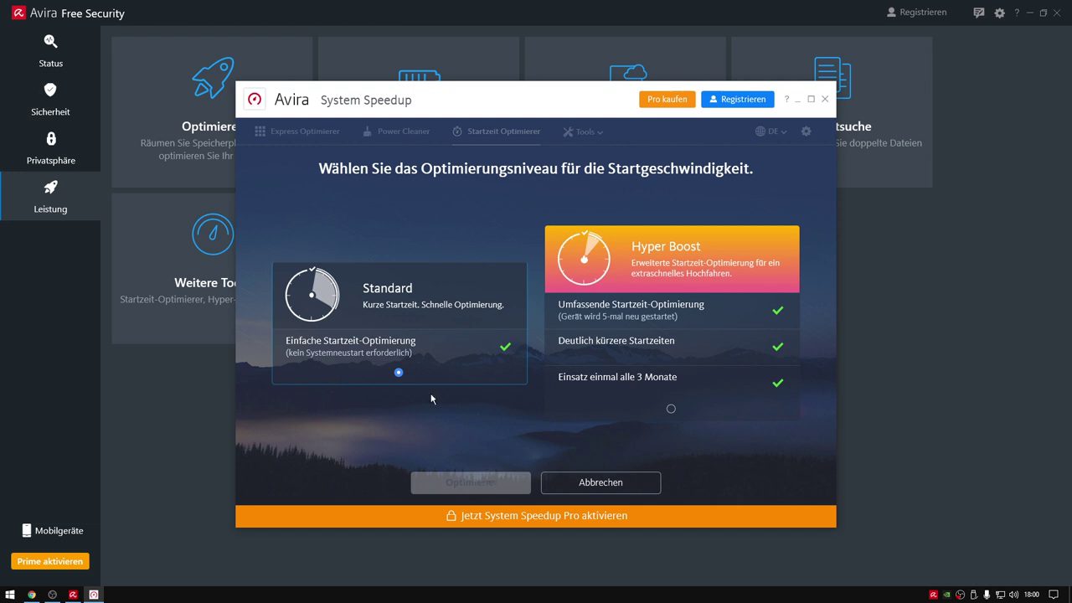
click(674, 333)
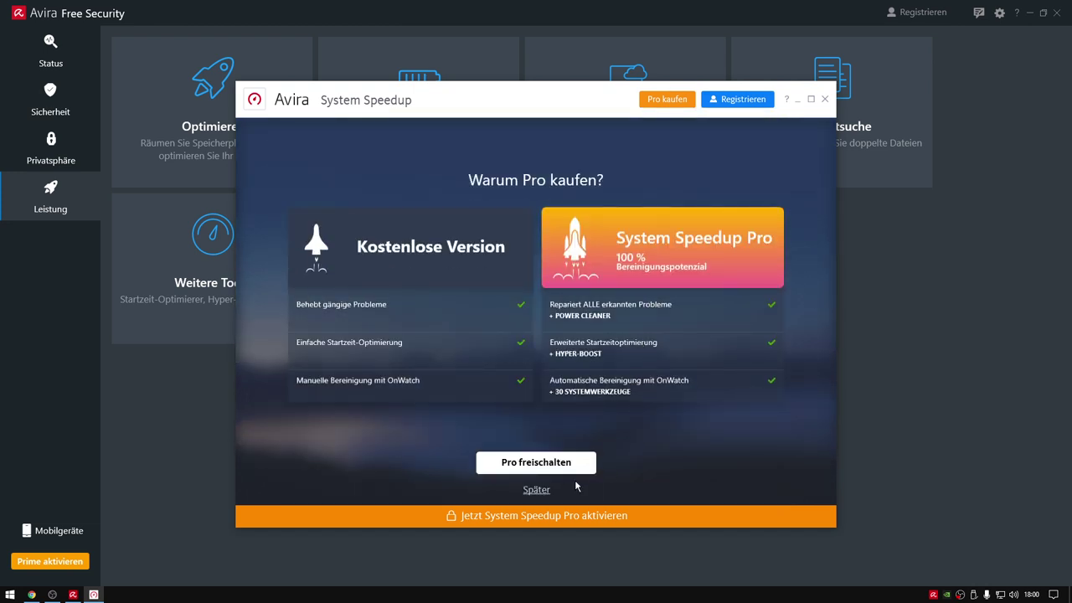
click(536, 490)
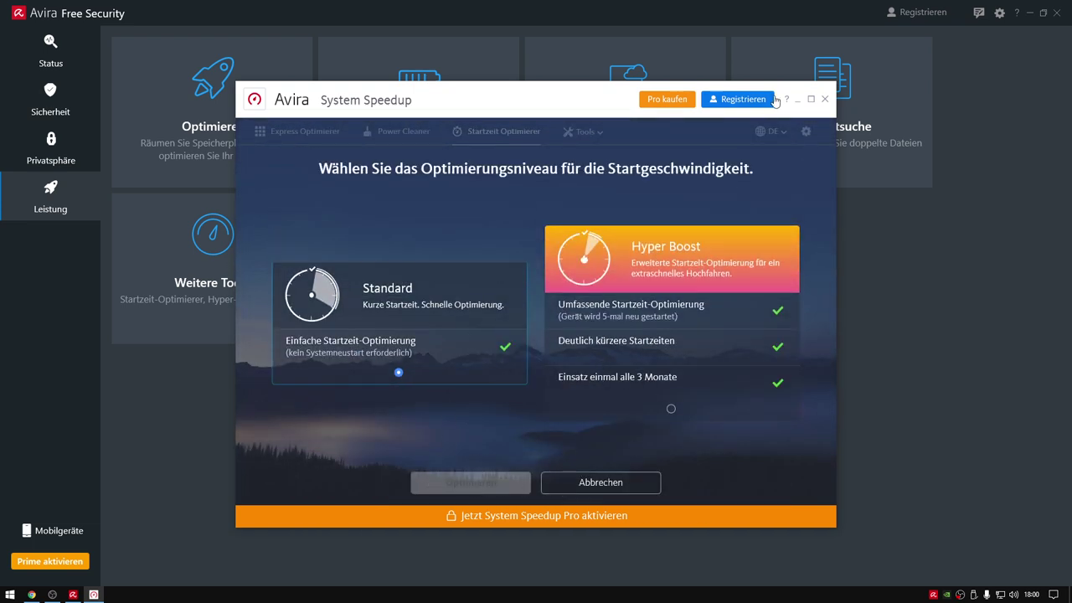
click(824, 99)
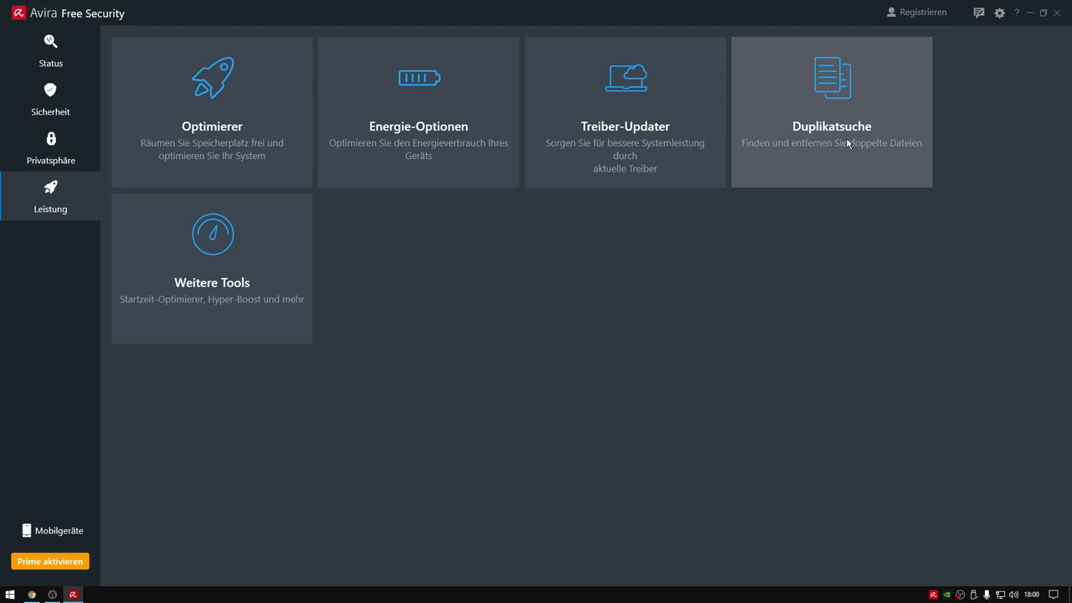
View the energy mode and battery settings in Energie-Optionen and close the System Speedup window.
click(408, 134)
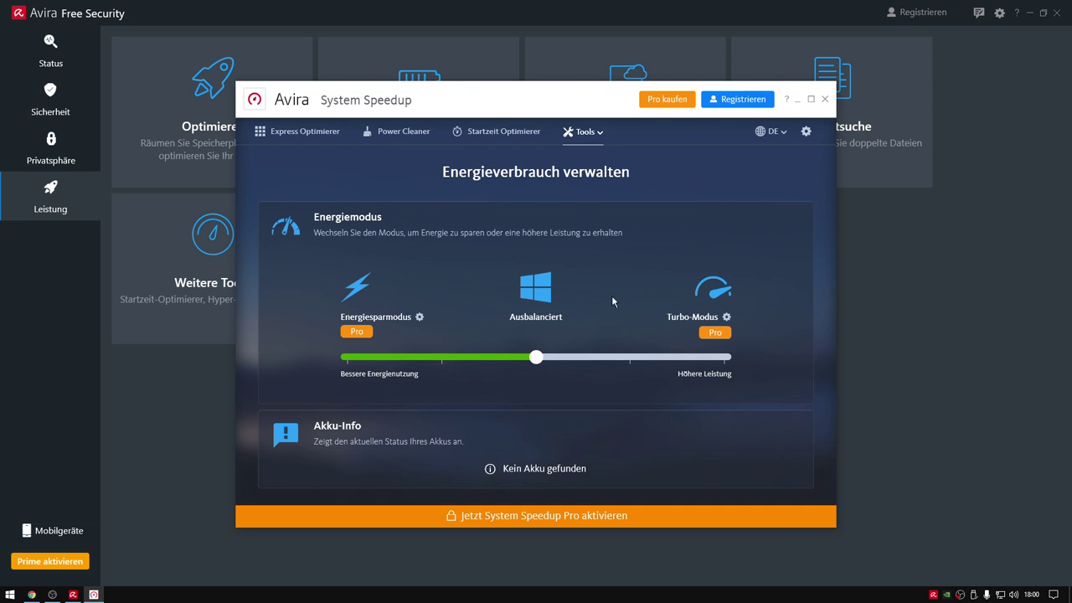
click(825, 99)
Start an Optimierer scan of the system and minimize the main window while it runs.
click(239, 122)
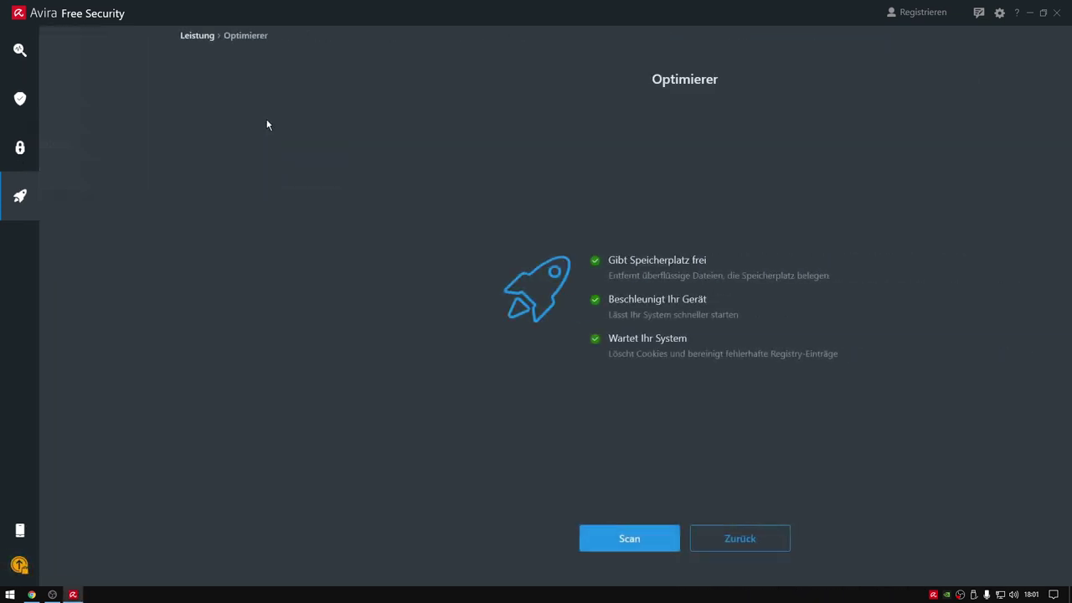
click(499, 541)
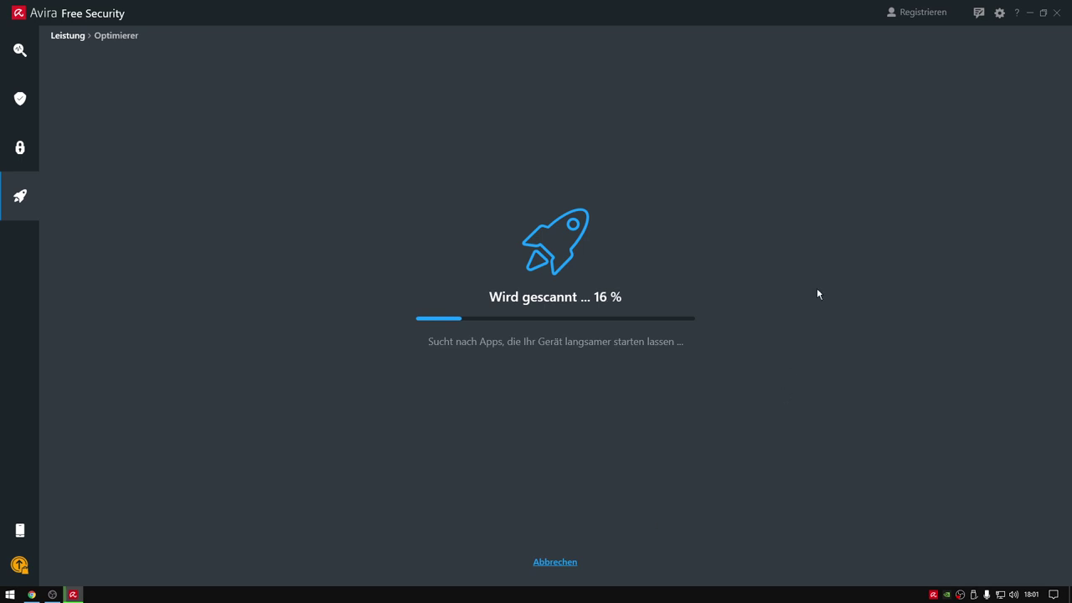
click(1029, 13)
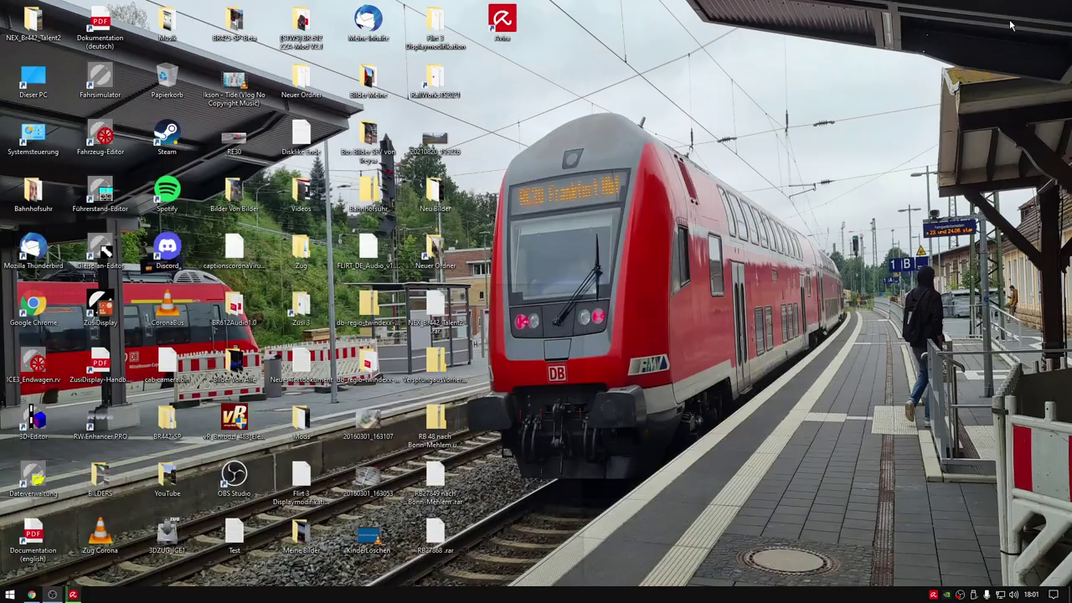
Check the RailWorks TS2021 desktop folder with Avira and bring the Avira window back up.
right_click(651, 108)
click(488, 360)
right_click(436, 78)
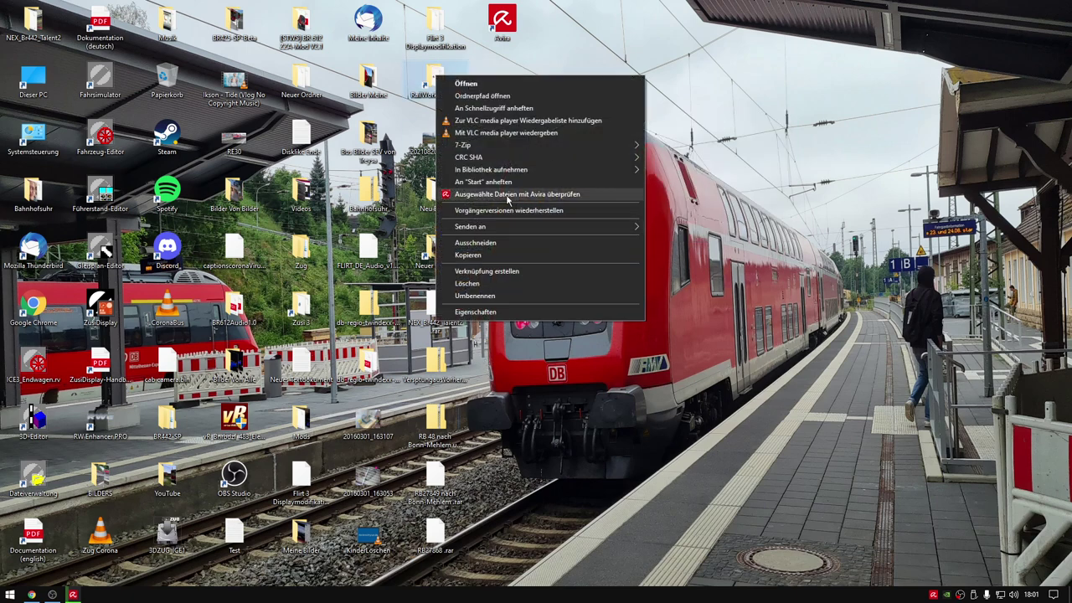
click(506, 198)
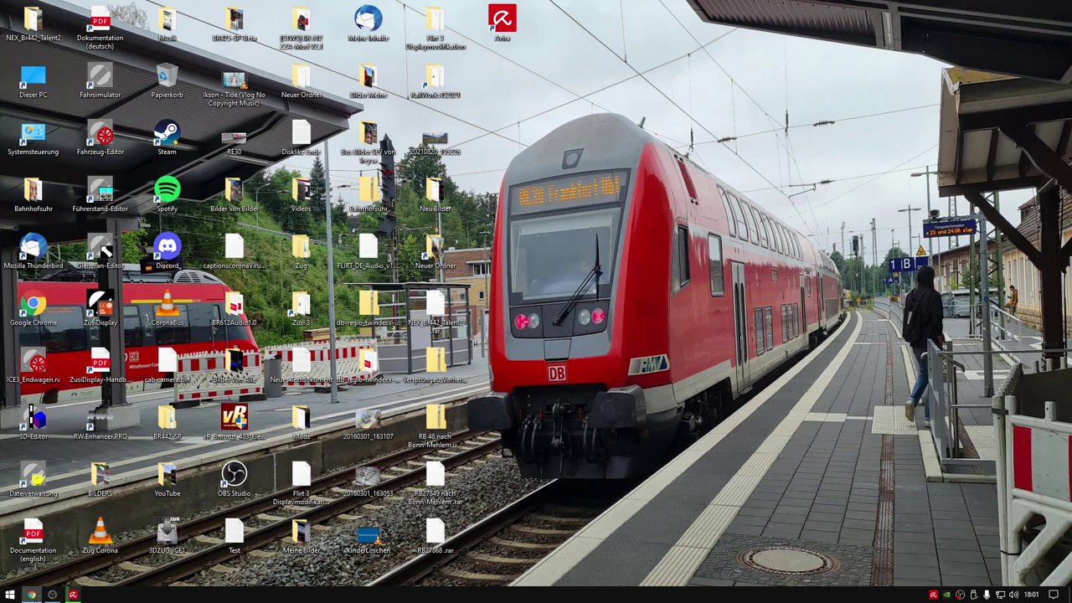
click(73, 595)
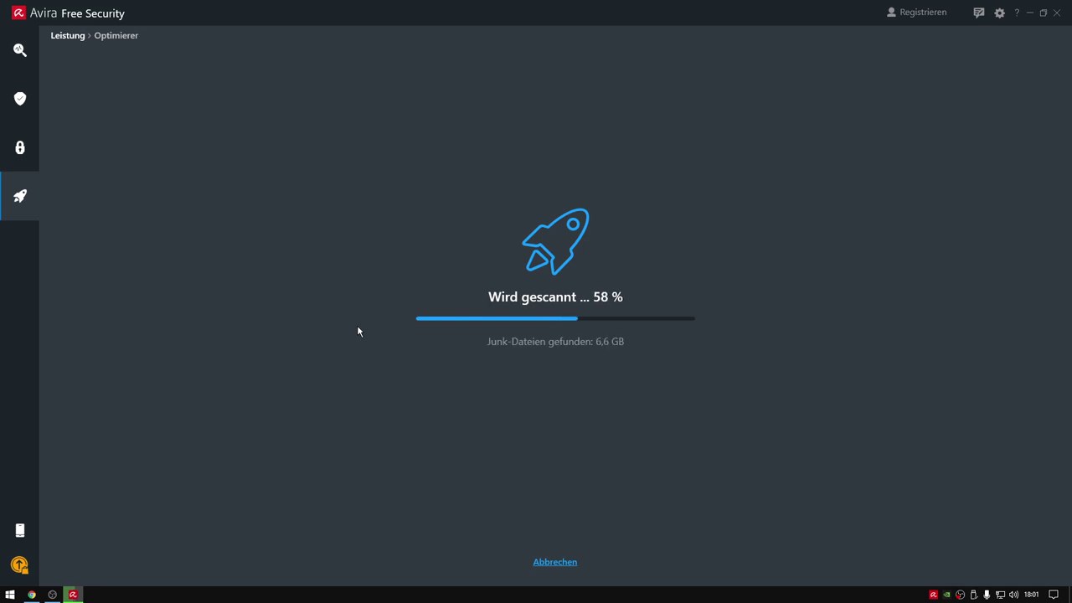
View the free space of the drives under Dieser PC in File Explorer and close the window.
key(super+e)
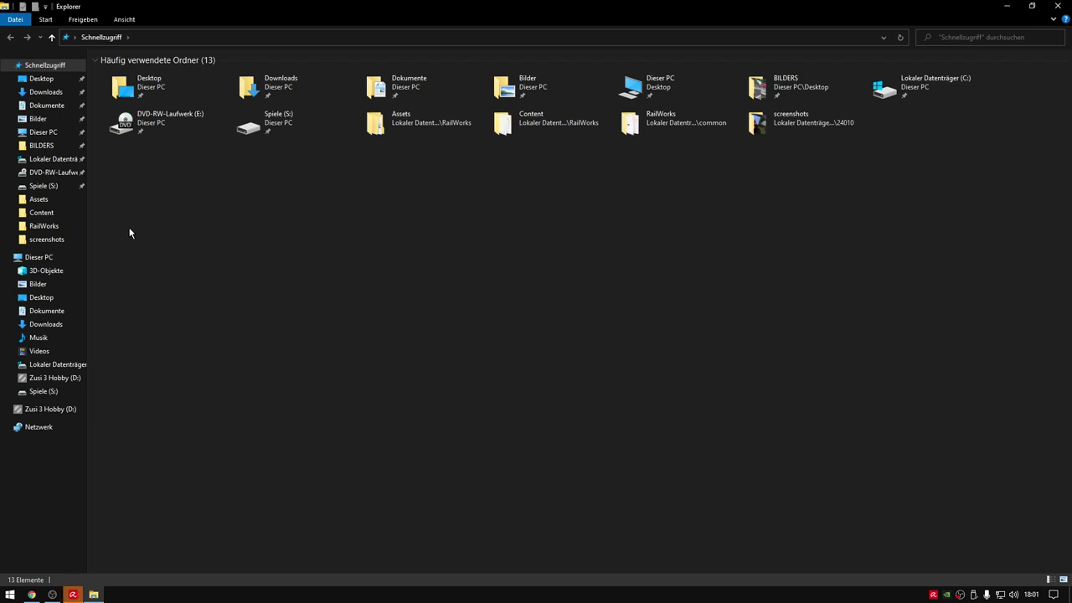
click(38, 257)
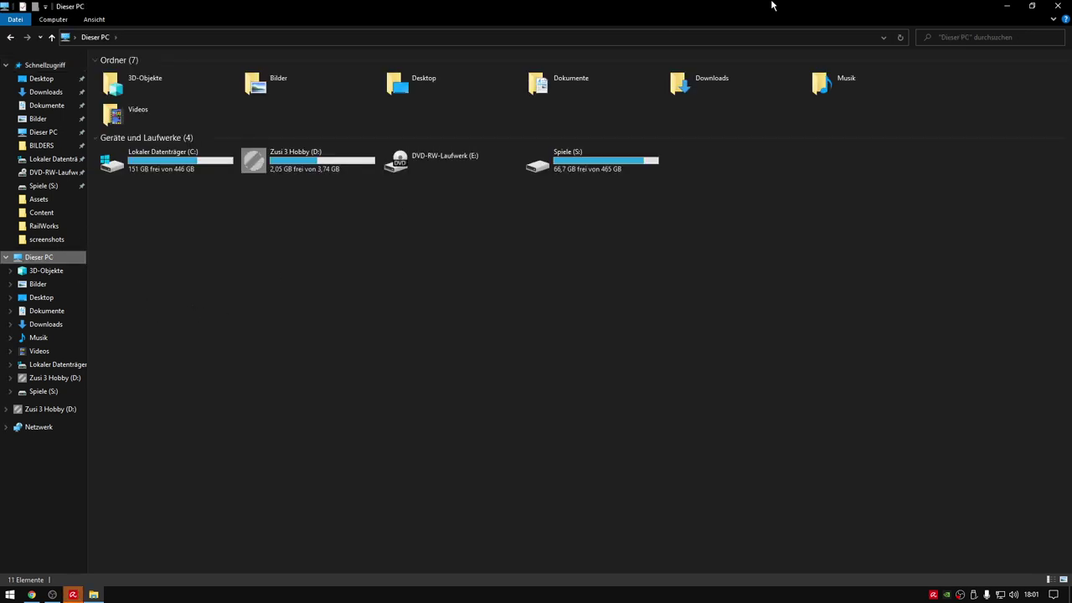
click(1057, 6)
Open the Windows Temp folder by running Temp from the Run dialog.
key(super+r)
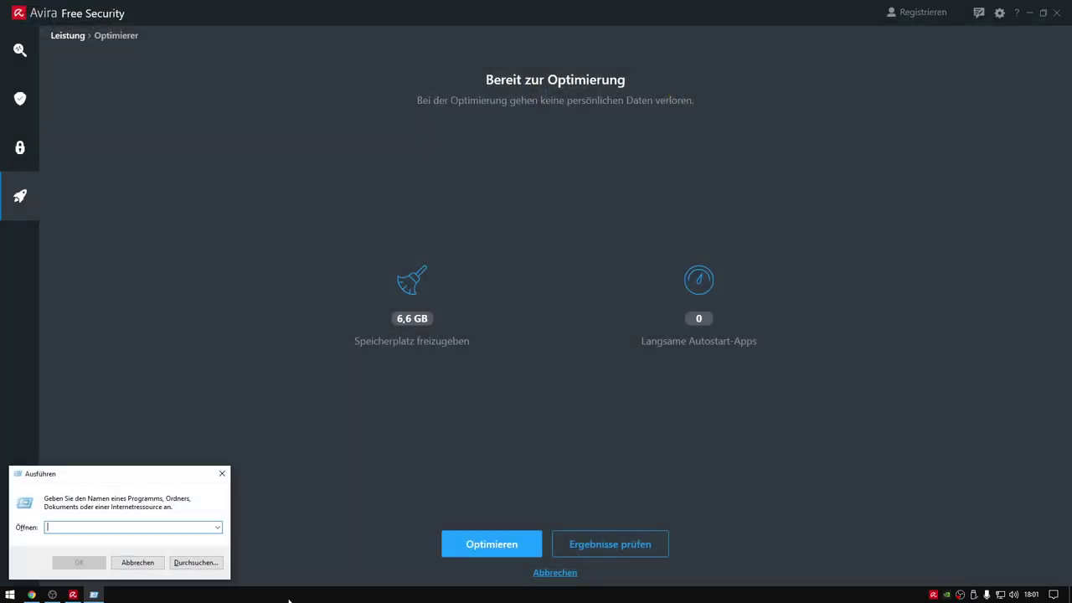
text(tep)
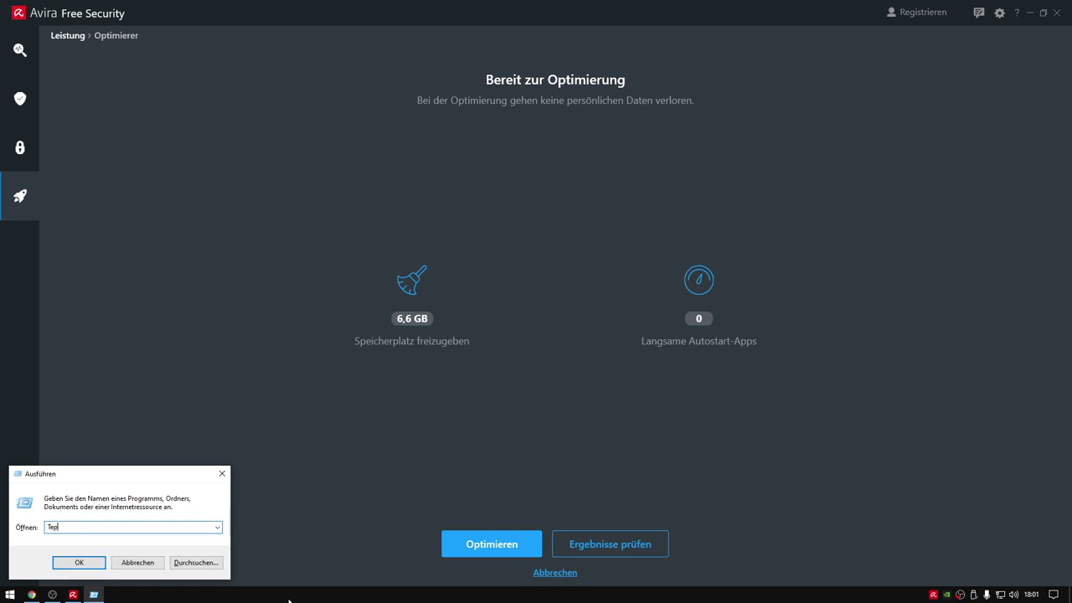
key(BackSpace)
key(BackSpace)
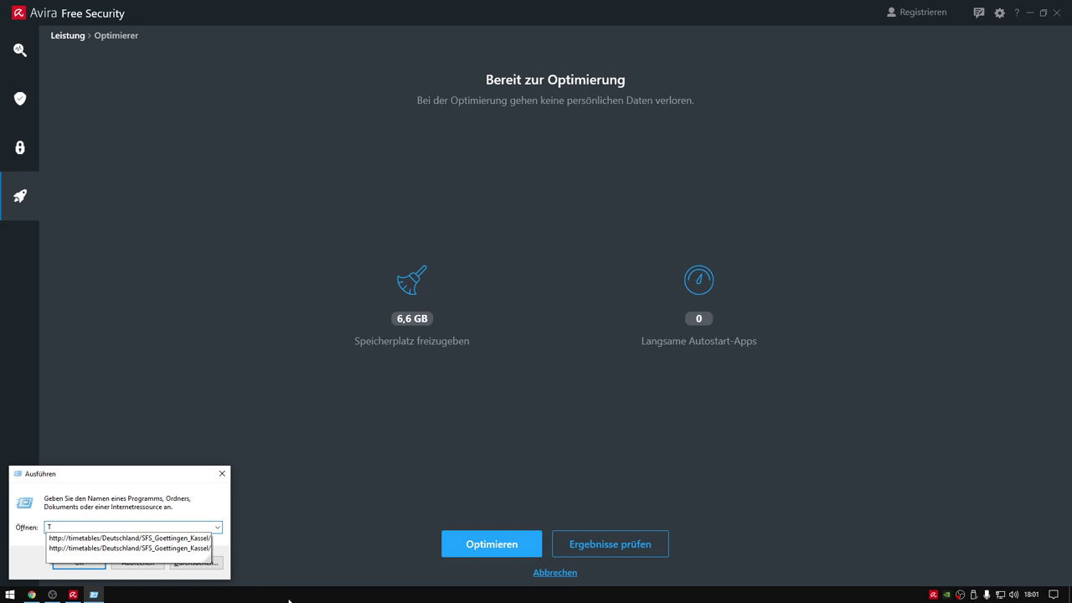
text(emp)
key(Return)
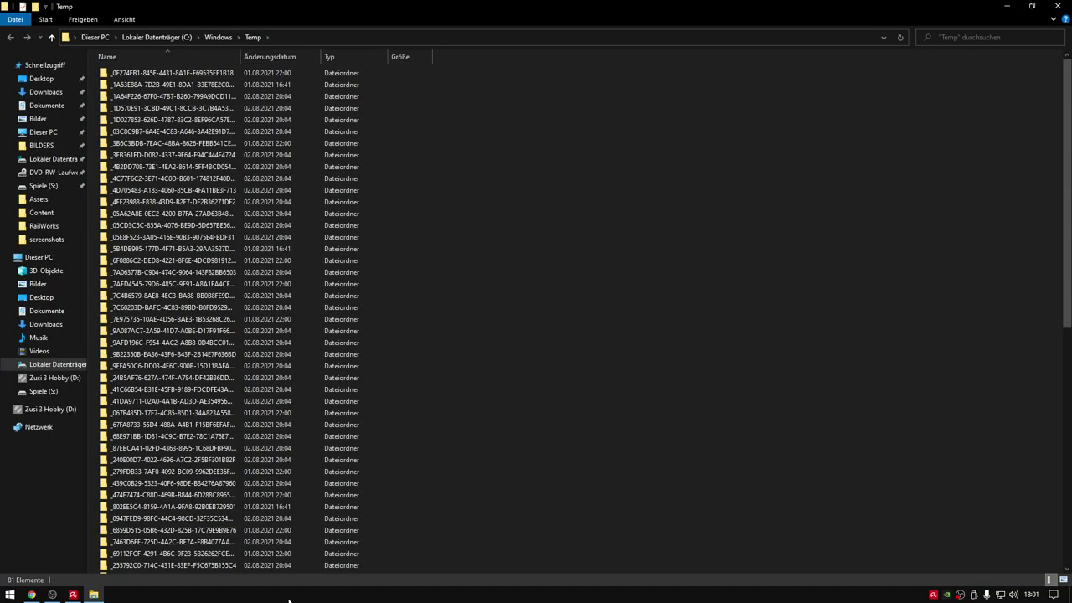
Browse the Windows Temp folder, view the combined properties of all its items and close the properties and folder windows.
scroll(359, 220, down, 10)
click(351, 194)
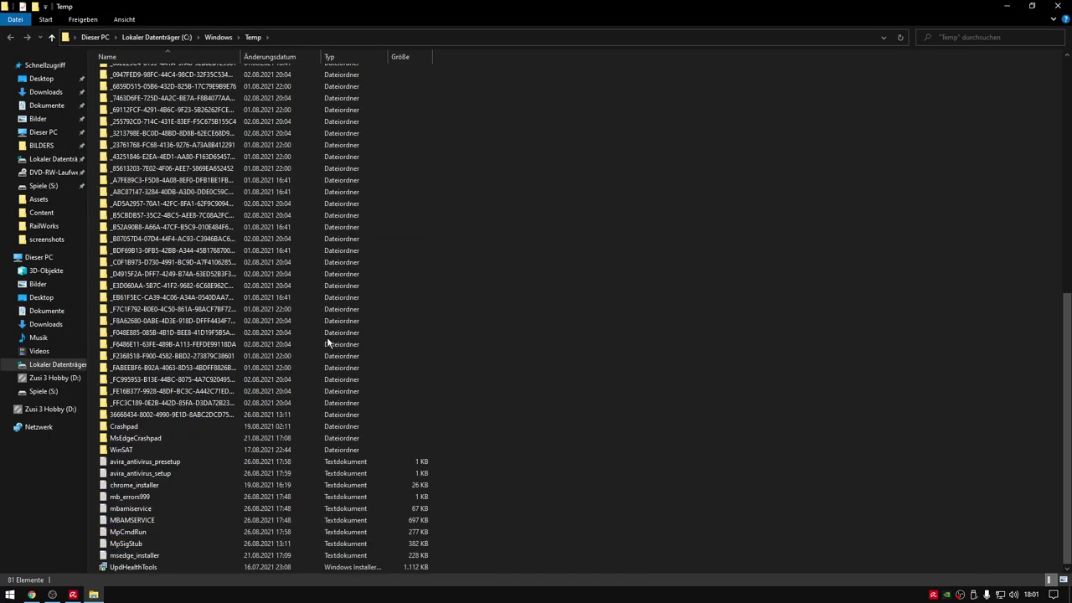
click(252, 38)
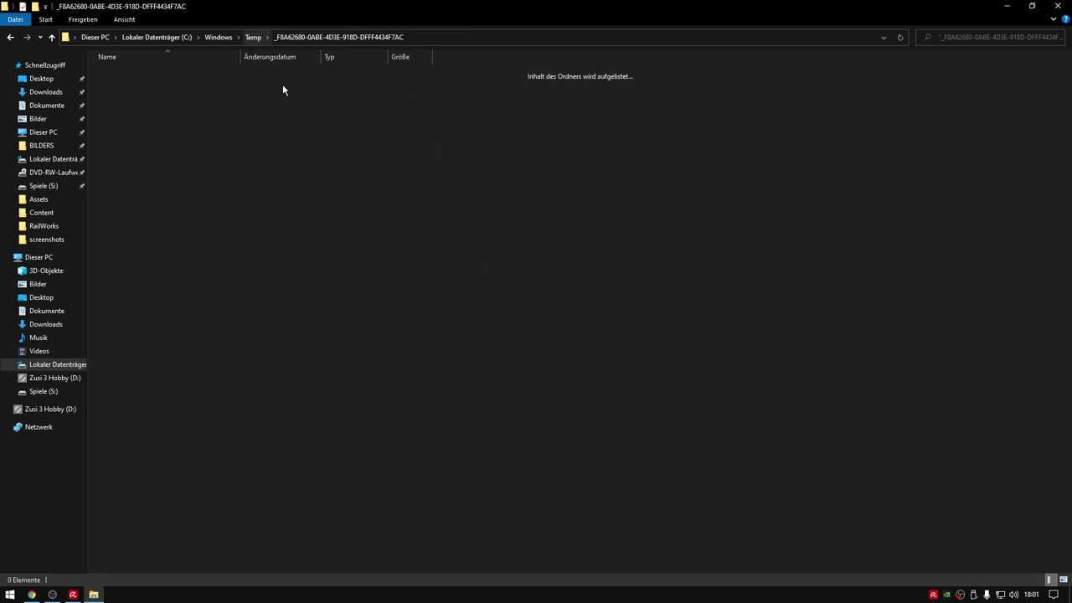
key(ctrl+a)
right_click(285, 205)
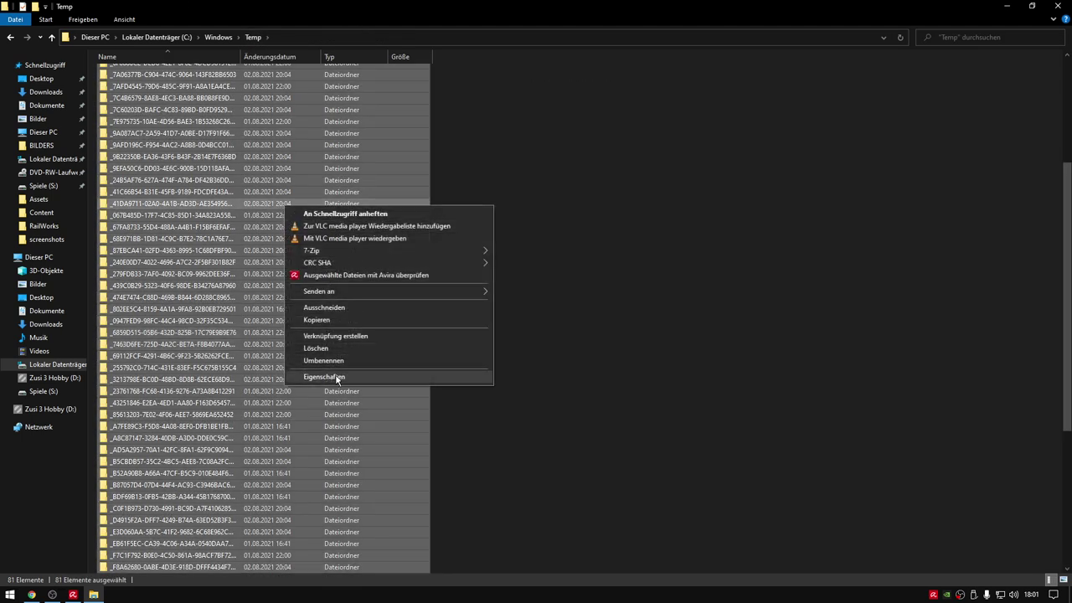
click(340, 376)
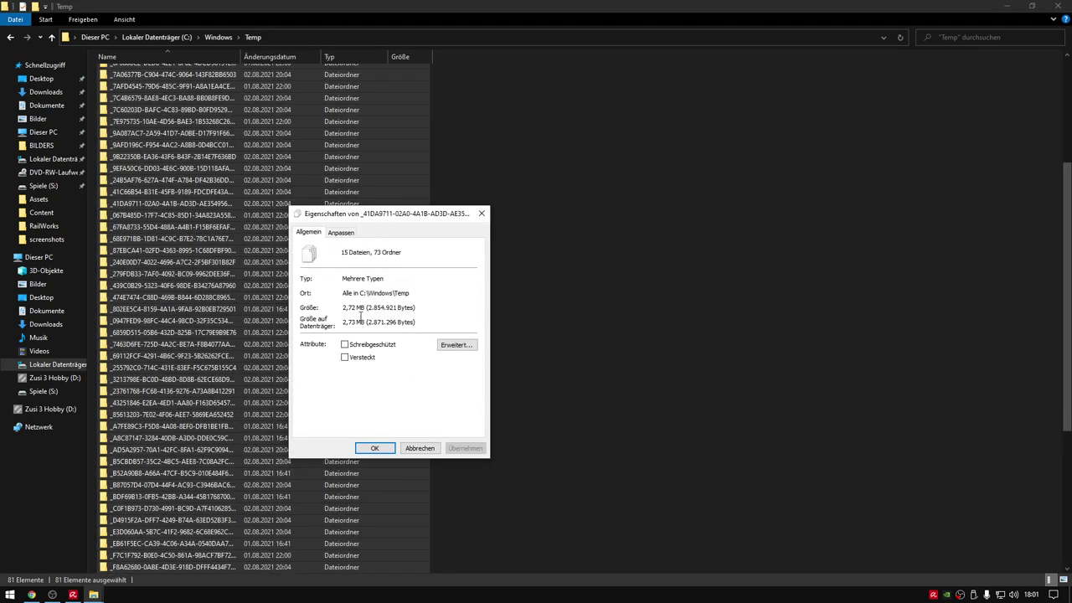
key(Return)
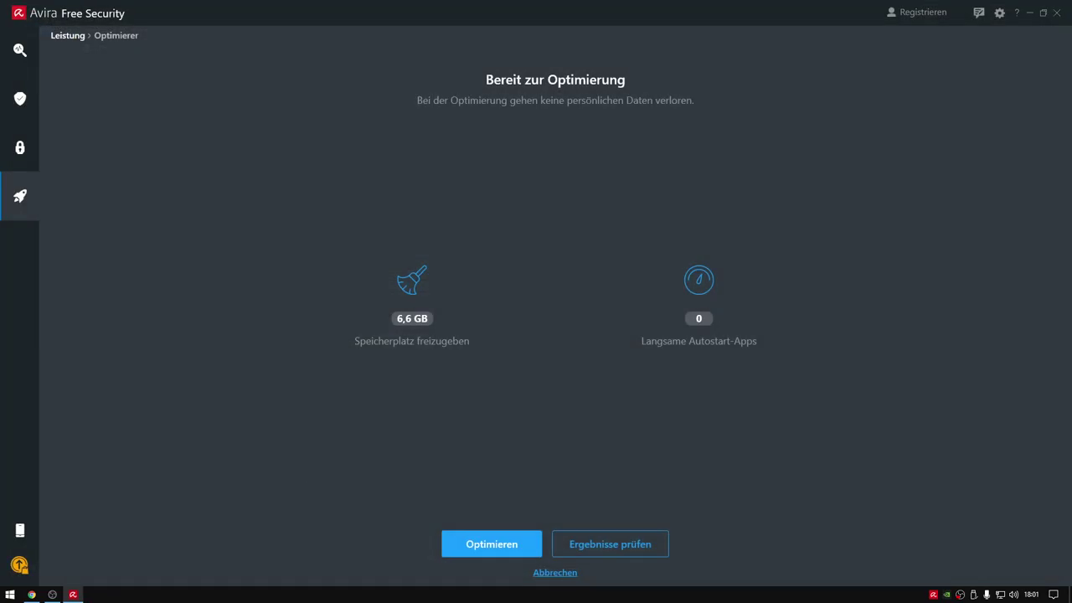
Open the user profile's temporary folder by running %Temp% from the Run dialog.
right_click(10, 594)
click(75, 531)
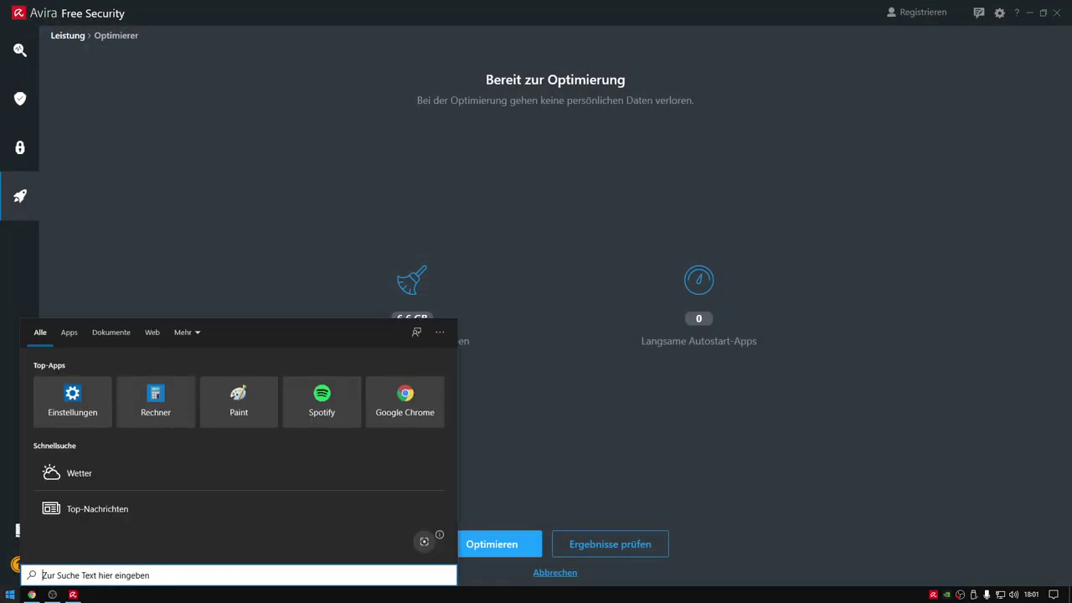
key(super+r)
text(%R)
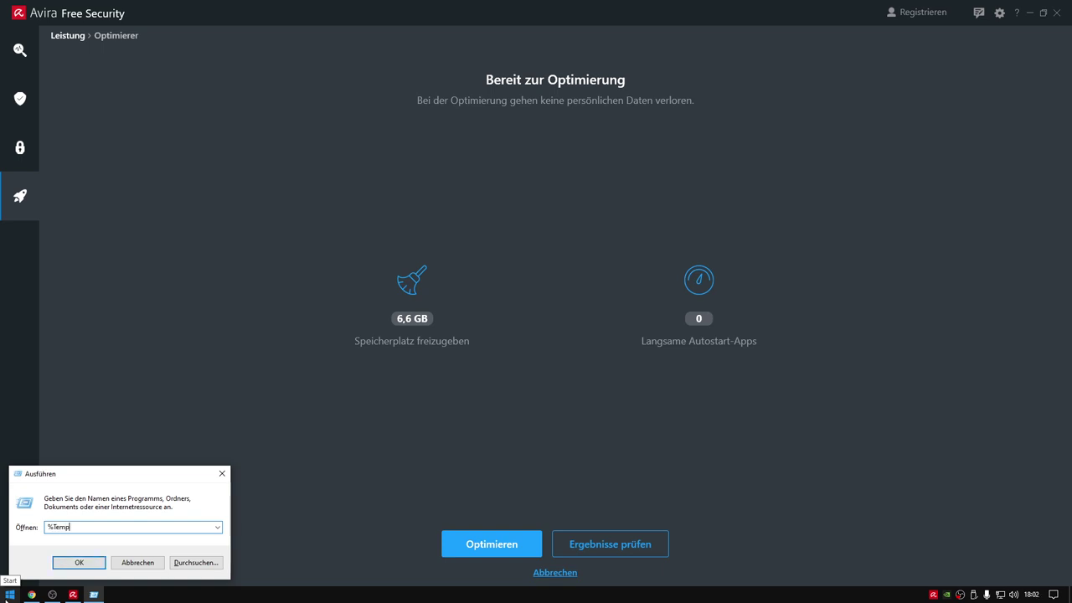
text(emp%)
key(Return)
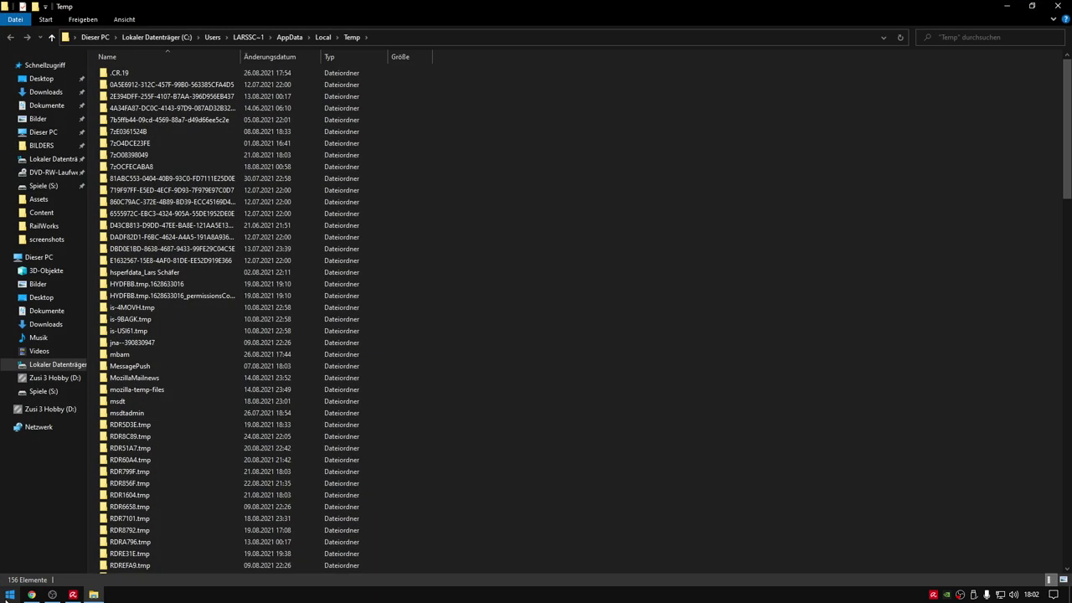
View the combined properties of all items in the user's Temp folder, cancel the dialog and close the folder.
key(ctrl+a)
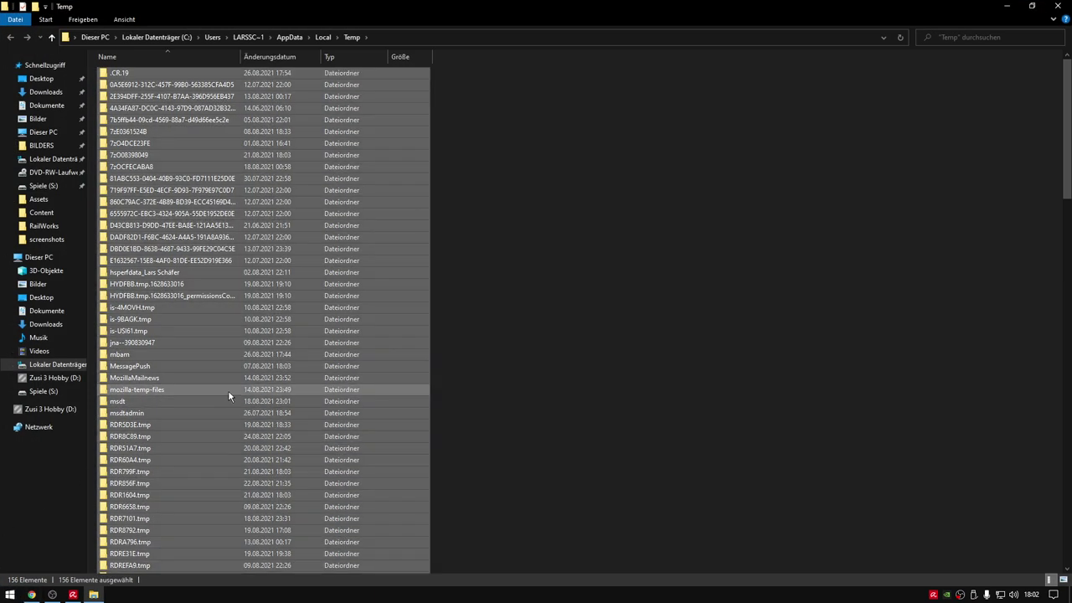
right_click(229, 299)
click(289, 484)
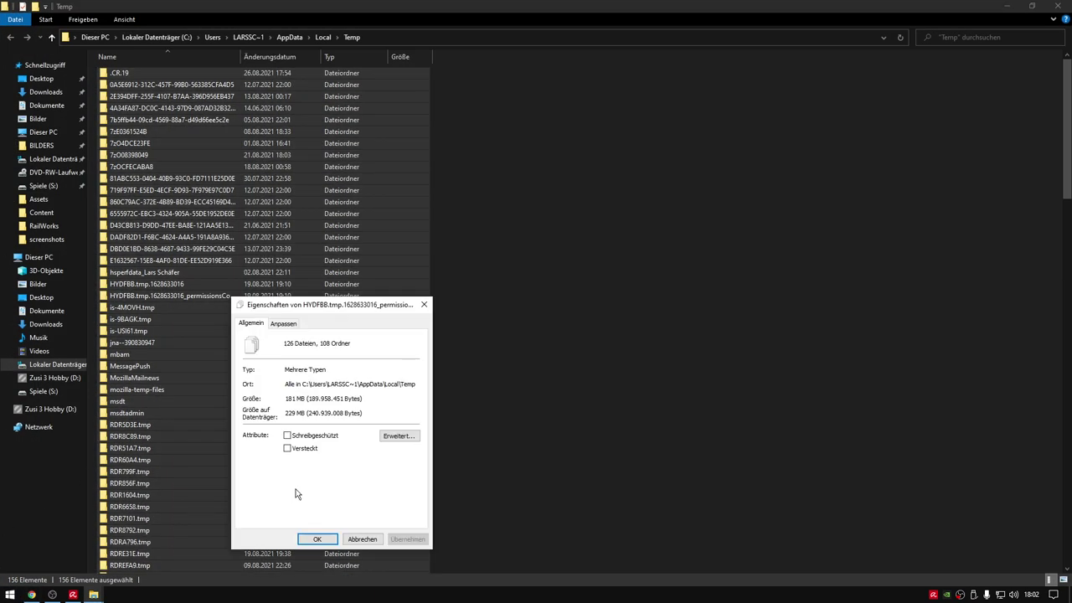
click(369, 543)
click(1056, 6)
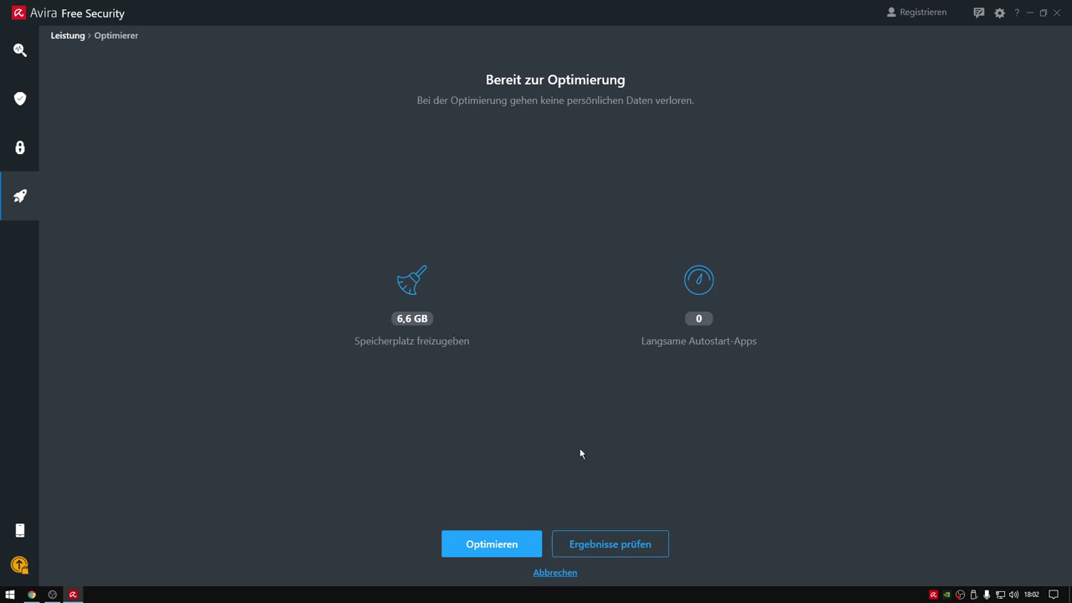
Start the Avira optimization, look through the Downloads folder while it runs and close File Explorer.
click(483, 536)
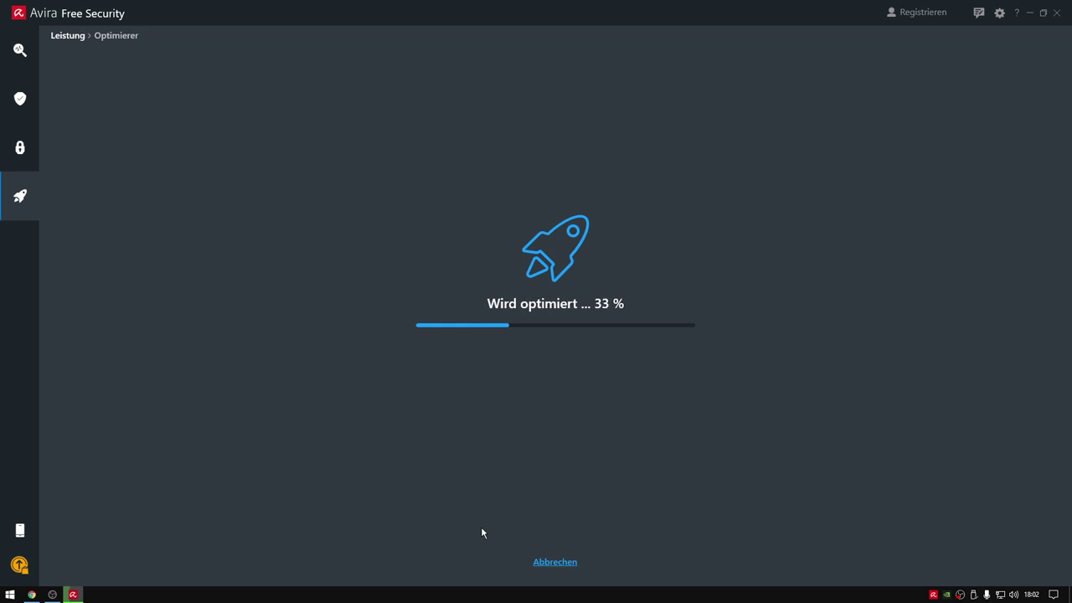
key(super+e)
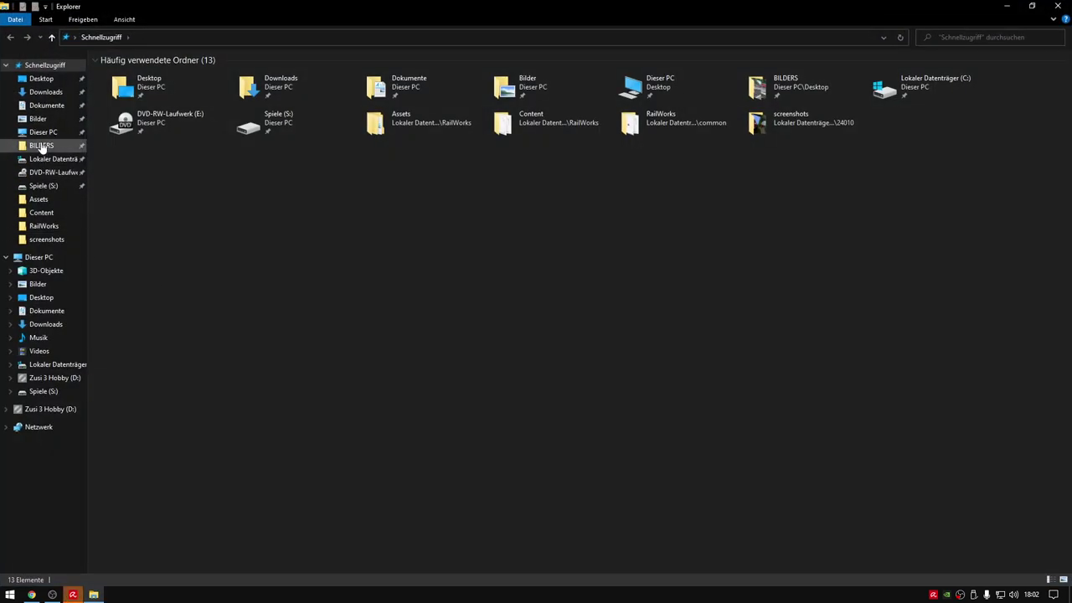
click(46, 93)
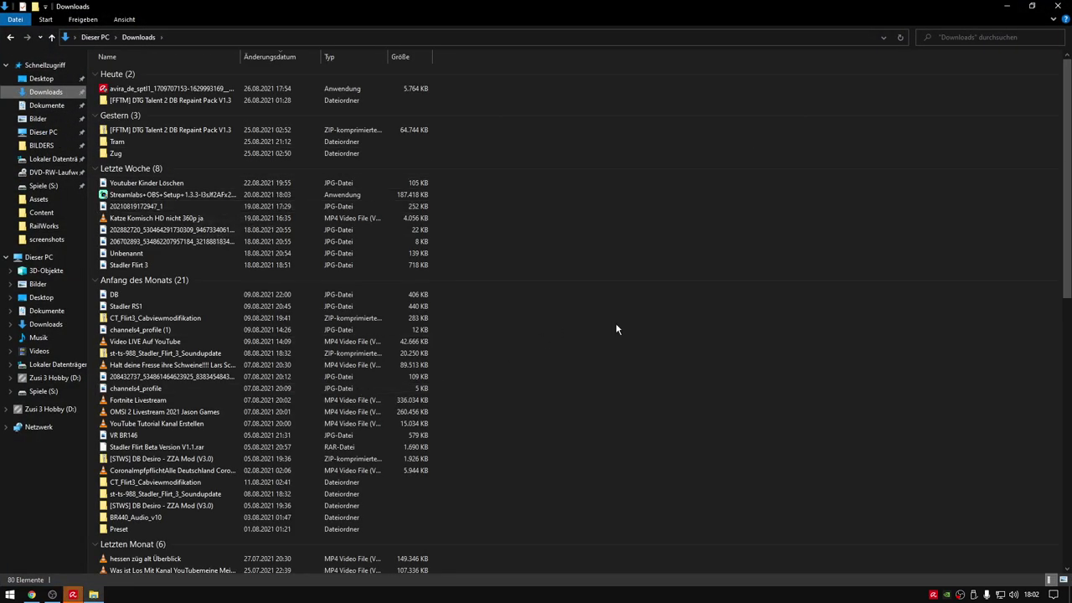
scroll(619, 348, down, 15)
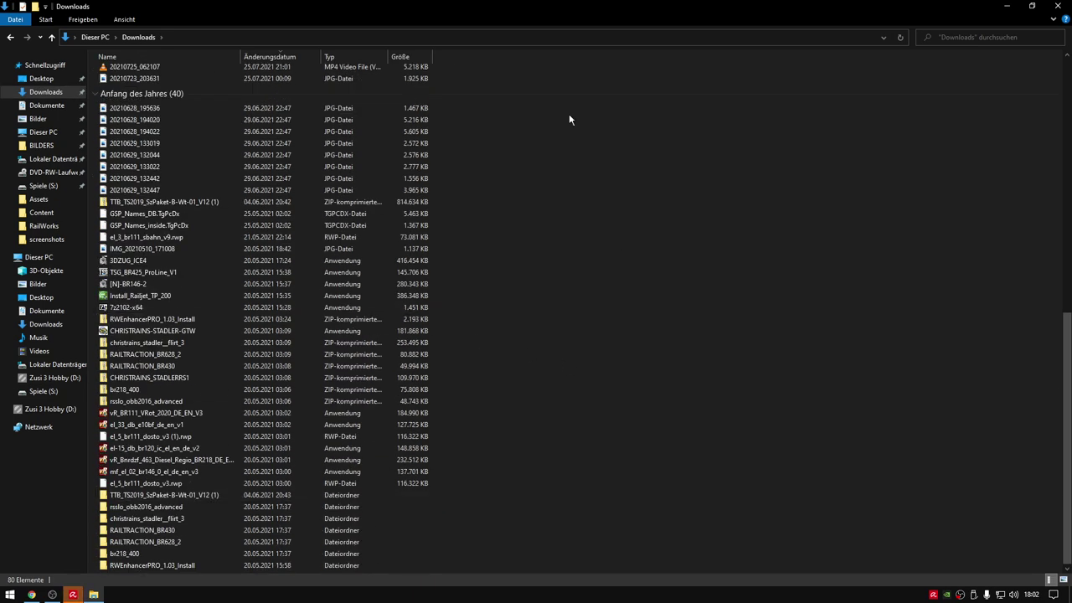
click(1059, 7)
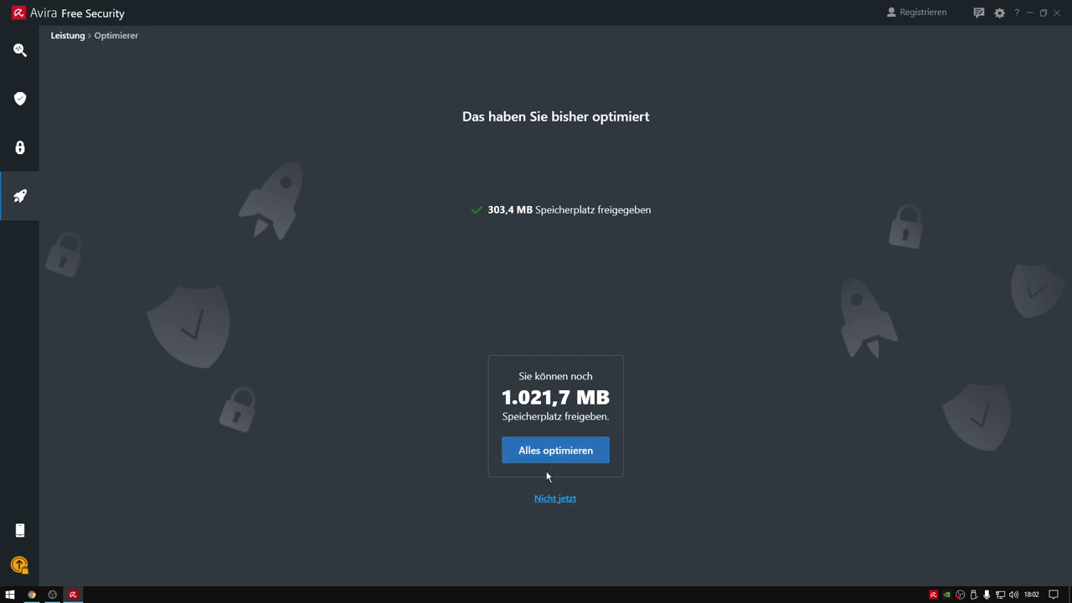
Copy the Downloads files and folders from TTB_TS2019_SzPaket-B-Wt-01_V12 (1) through RWEnhancerPRO_1.03_Install at the end of the list.
mouse_move(35, 527)
key(super+x)
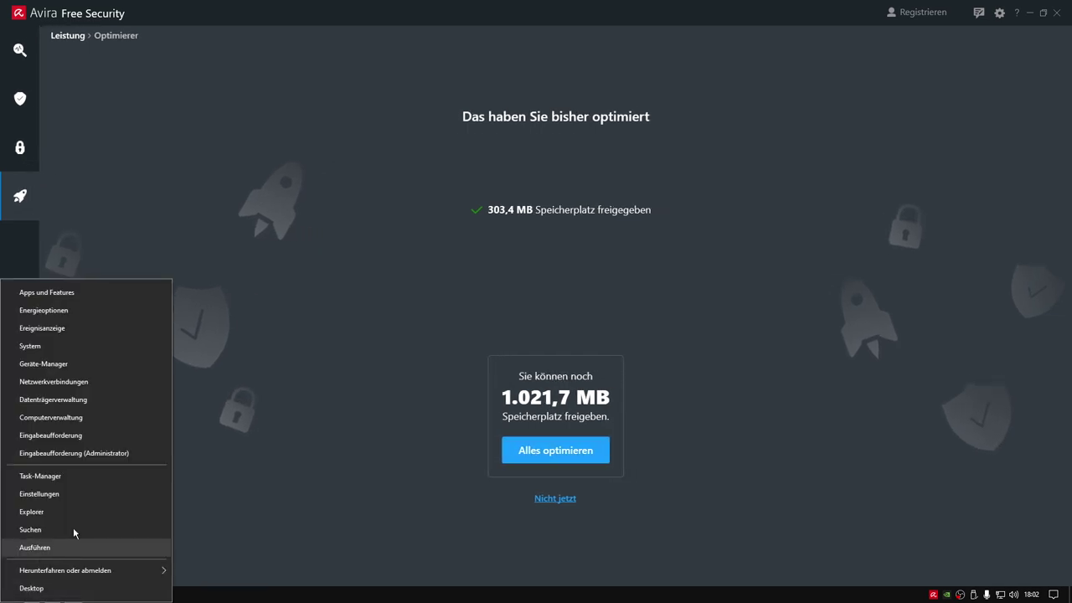
click(91, 512)
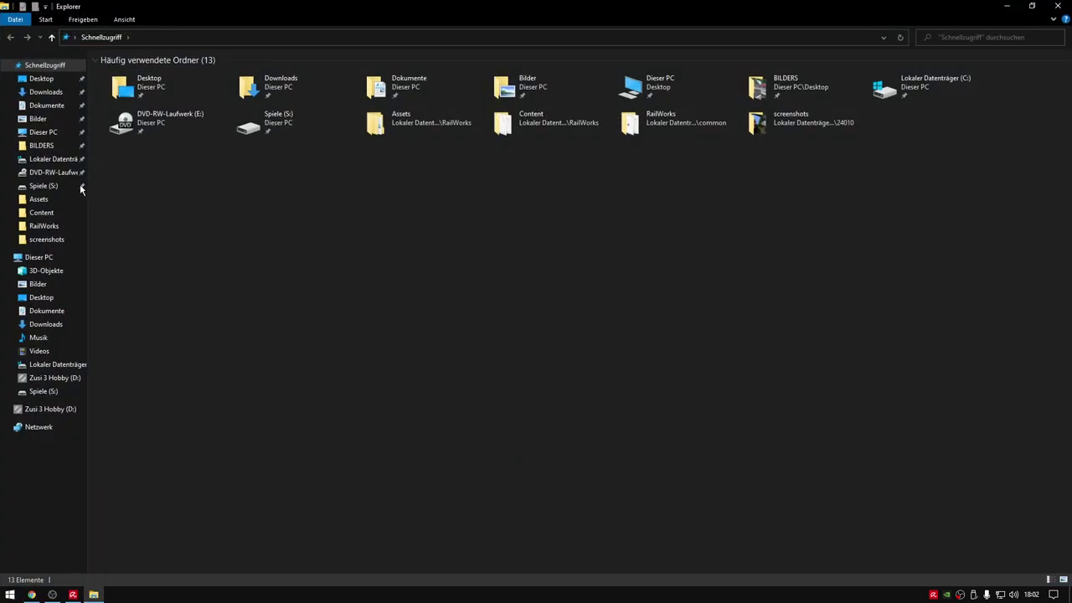
click(50, 93)
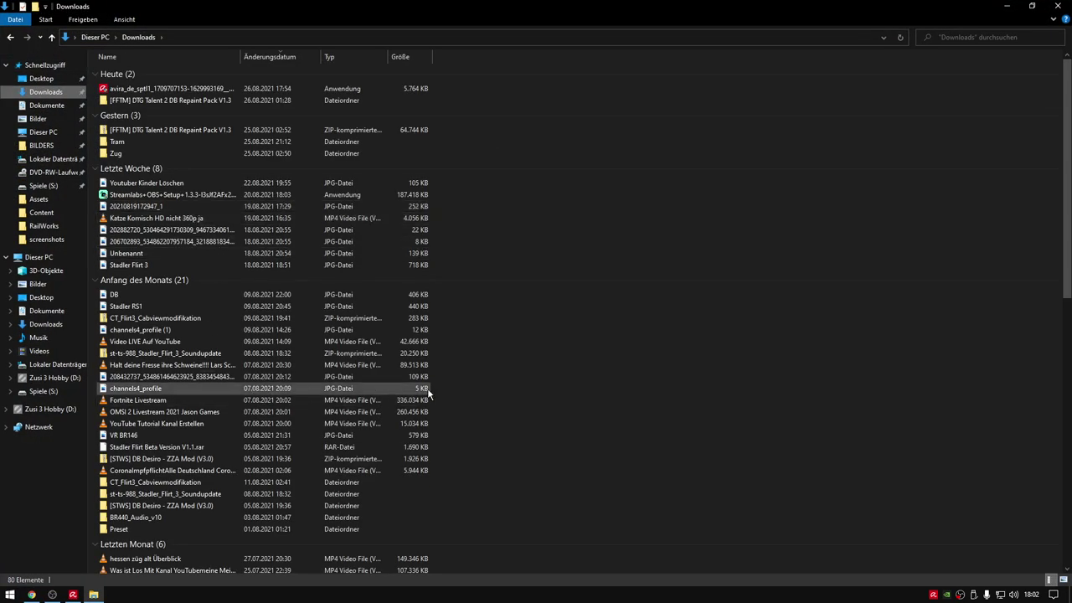
scroll(574, 282, down, 15)
scroll(575, 282, down, 1)
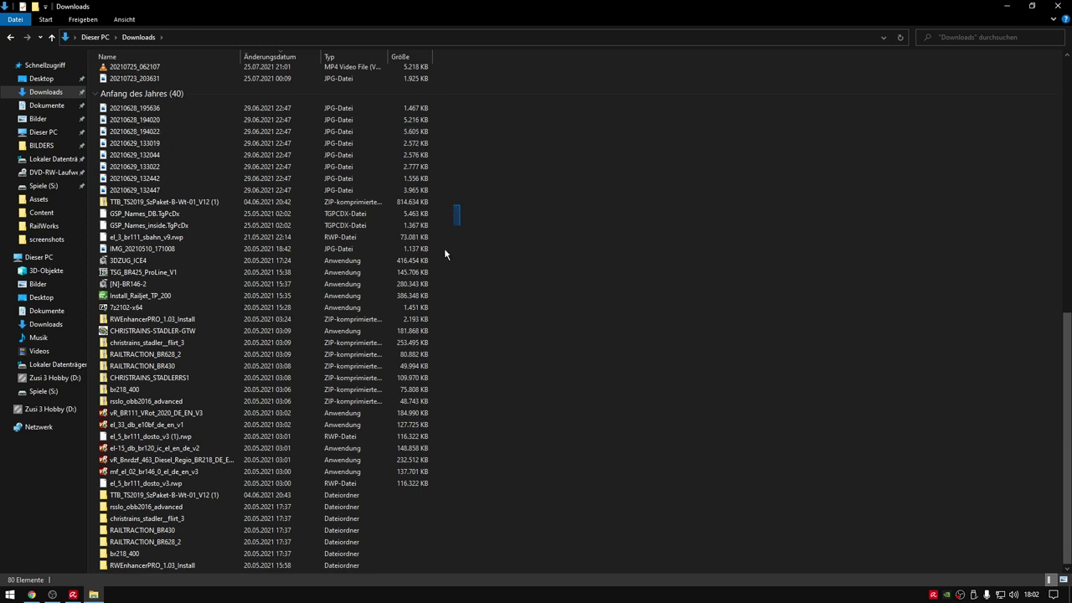
drag(443, 248, 328, 581)
right_click(149, 297)
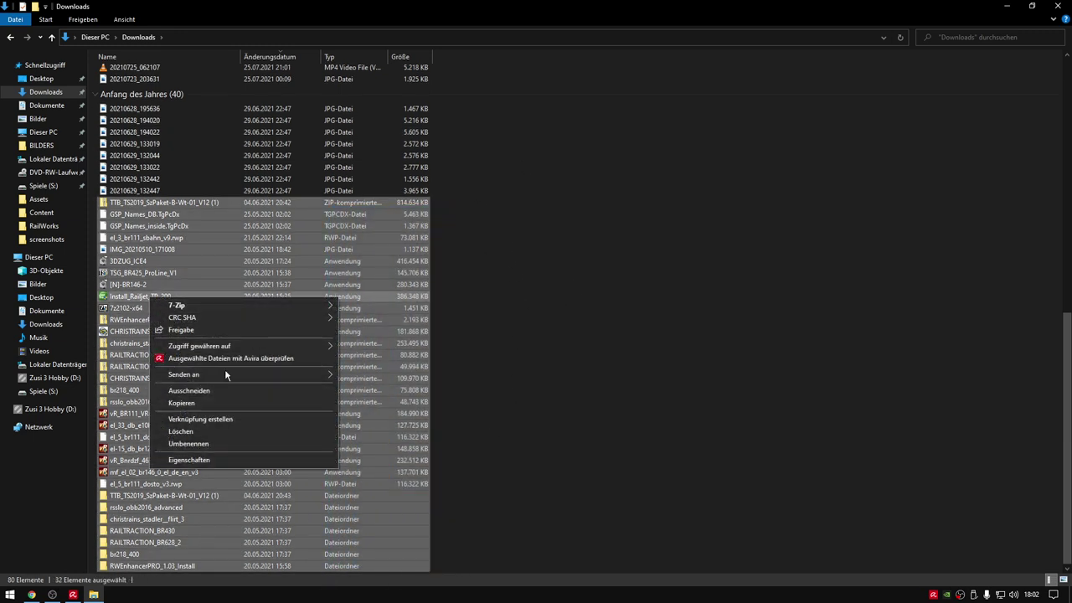
click(204, 403)
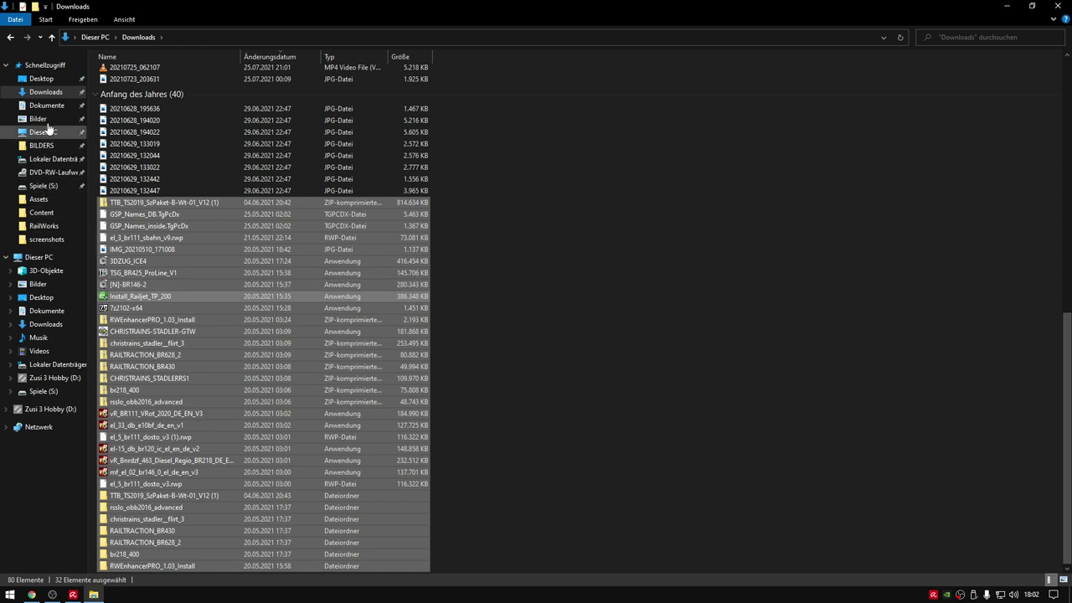
Minimize the Explorer and Avira windows, open the Spiele (S:) drive from Dieser PC and paste the copied Downloads items there.
click(1006, 7)
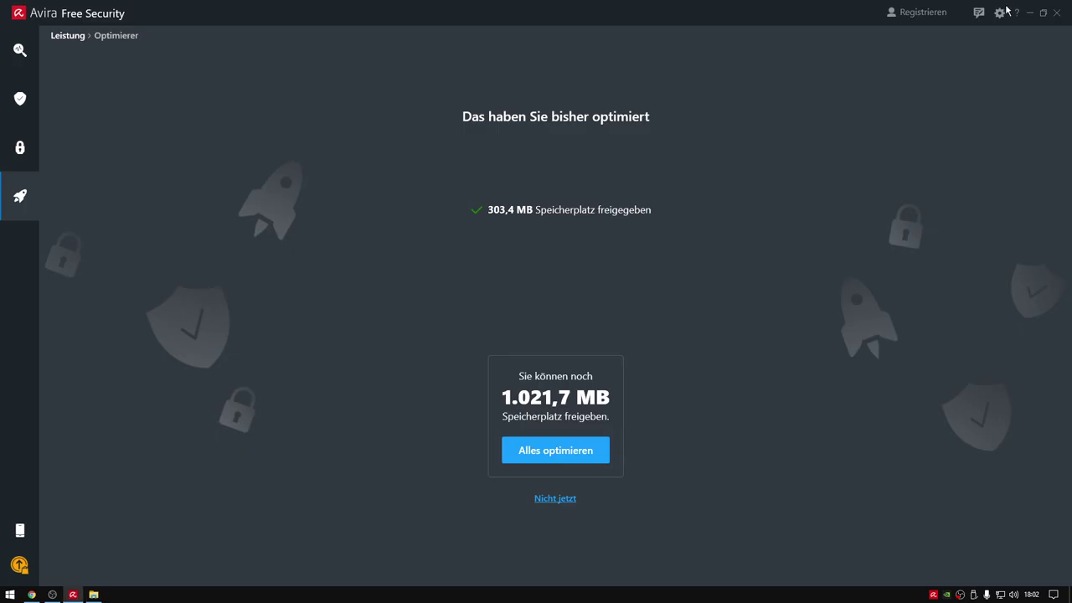
click(1031, 14)
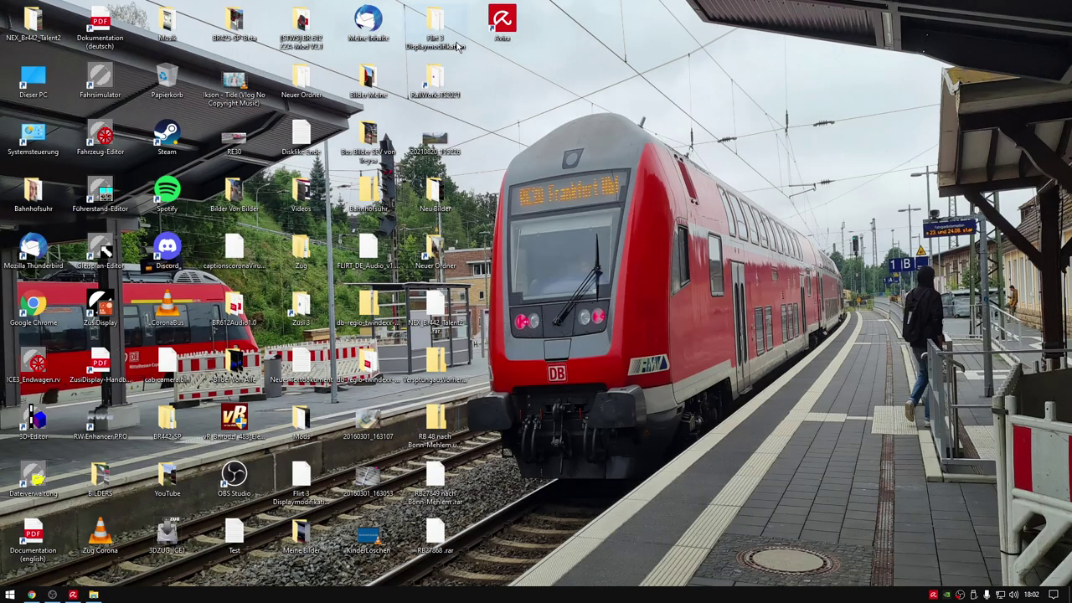
double_click(32, 79)
double_click(581, 151)
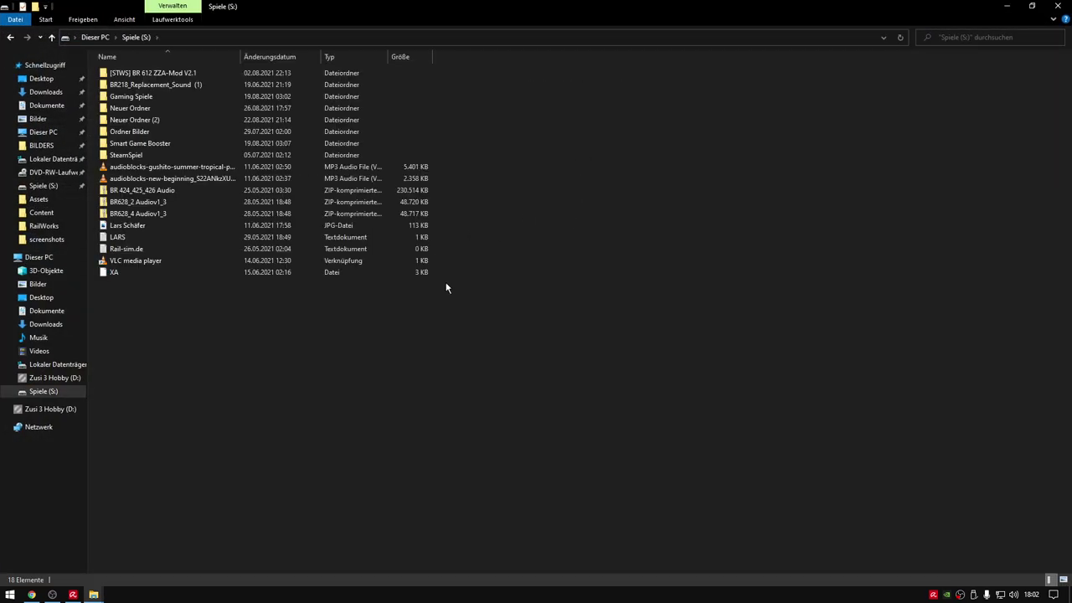
right_click(348, 375)
click(428, 448)
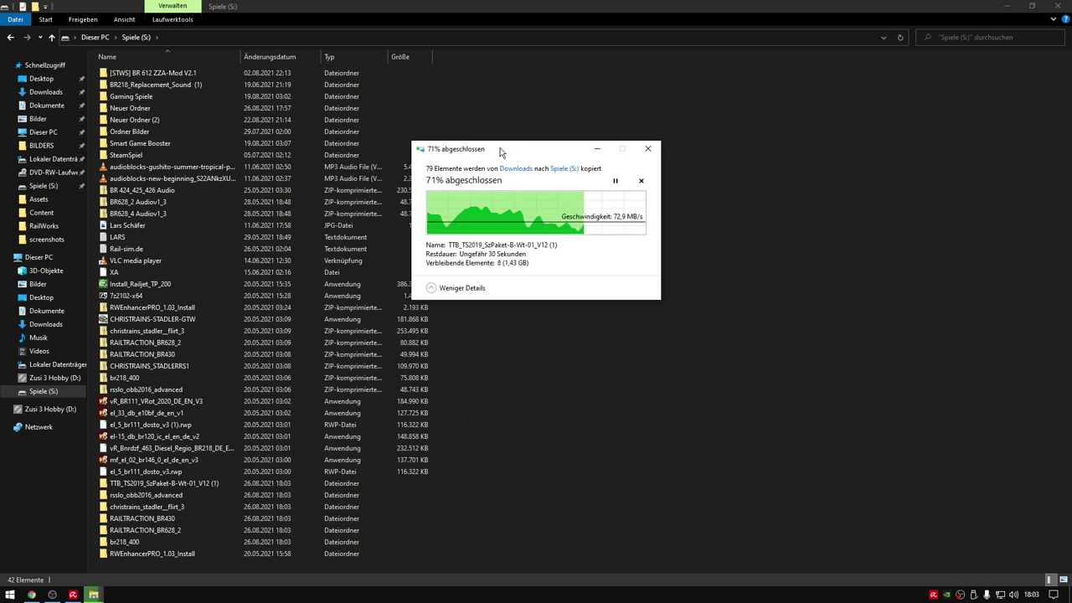
Move the copy progress window aside while the files copy to Spiele (S:), and close the Explorer window once copying finishes.
drag(504, 144, 608, 156)
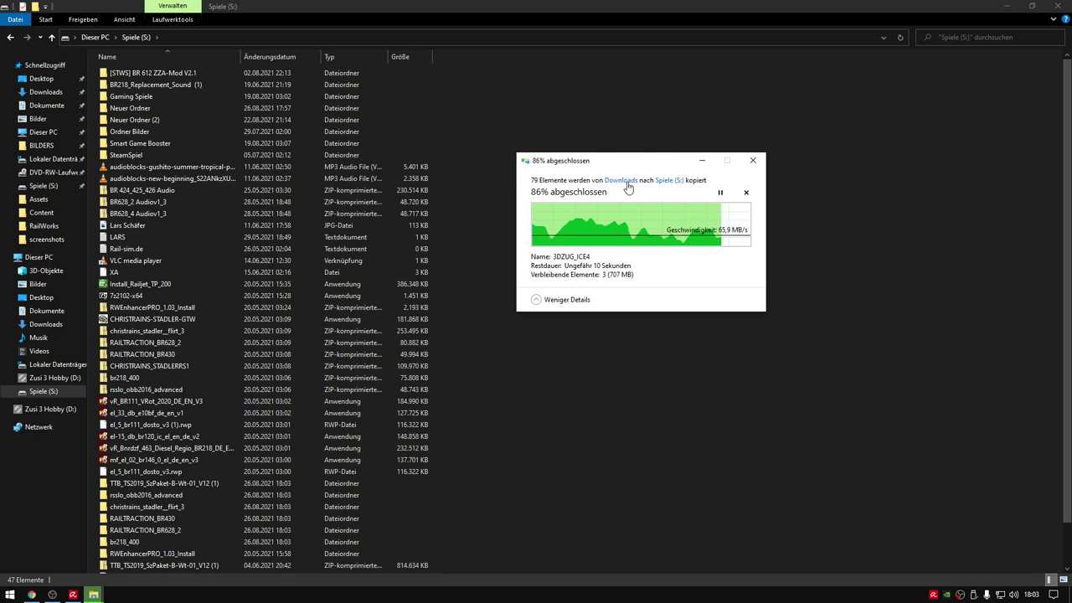
drag(575, 170, 584, 213)
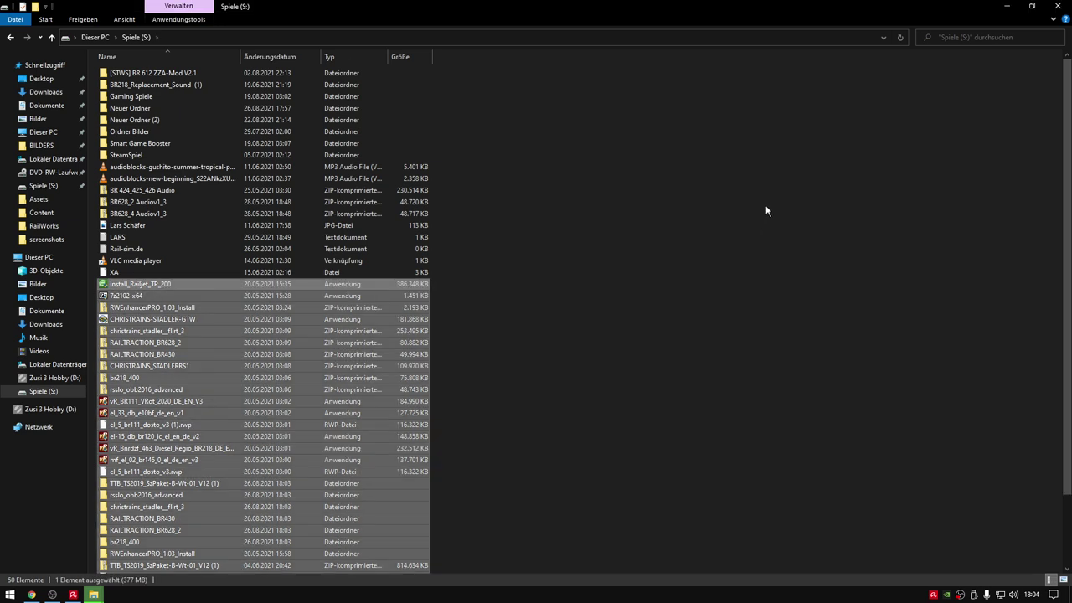
click(1059, 6)
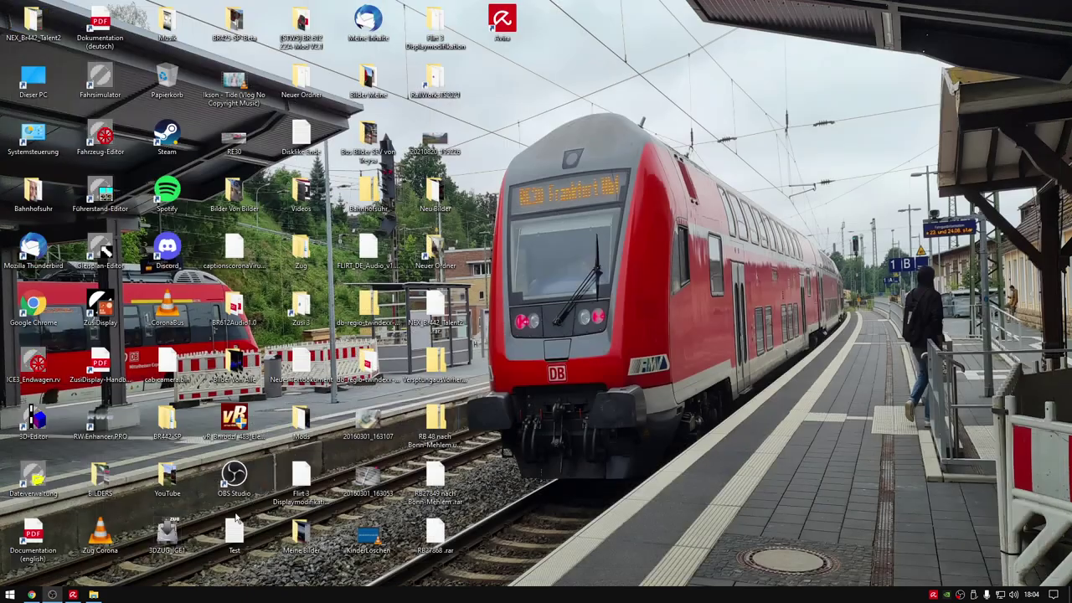
Return to Avira, request the optimization of everything and switch the subscription offer to monthly billing.
click(73, 594)
click(564, 445)
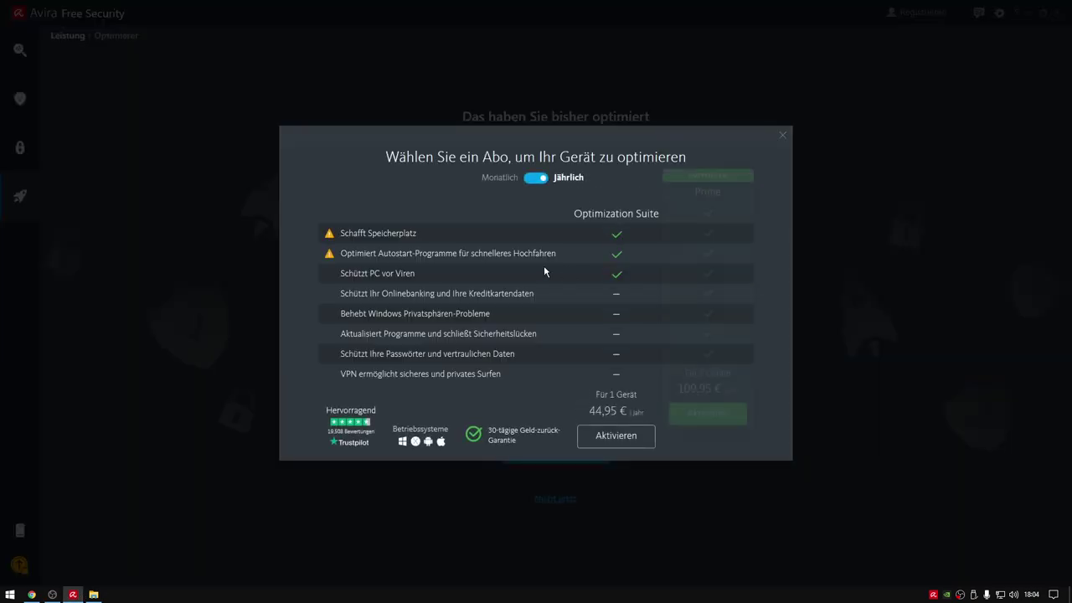
click(540, 181)
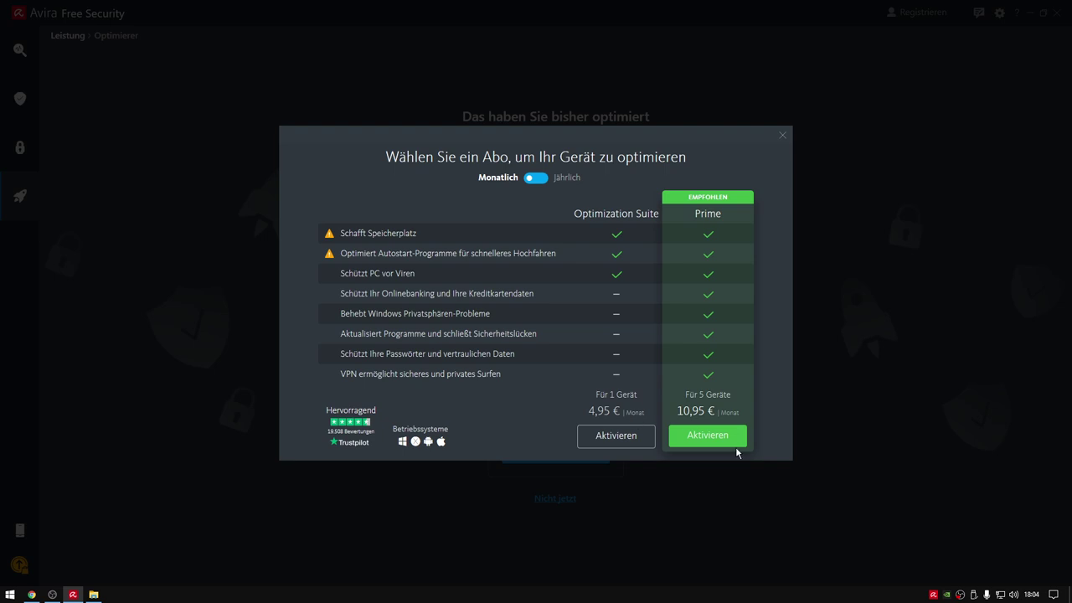
View the Optimization Suite checkout with other payment options, try to continue past the empty billing address form, and close the purchase dialog.
click(614, 444)
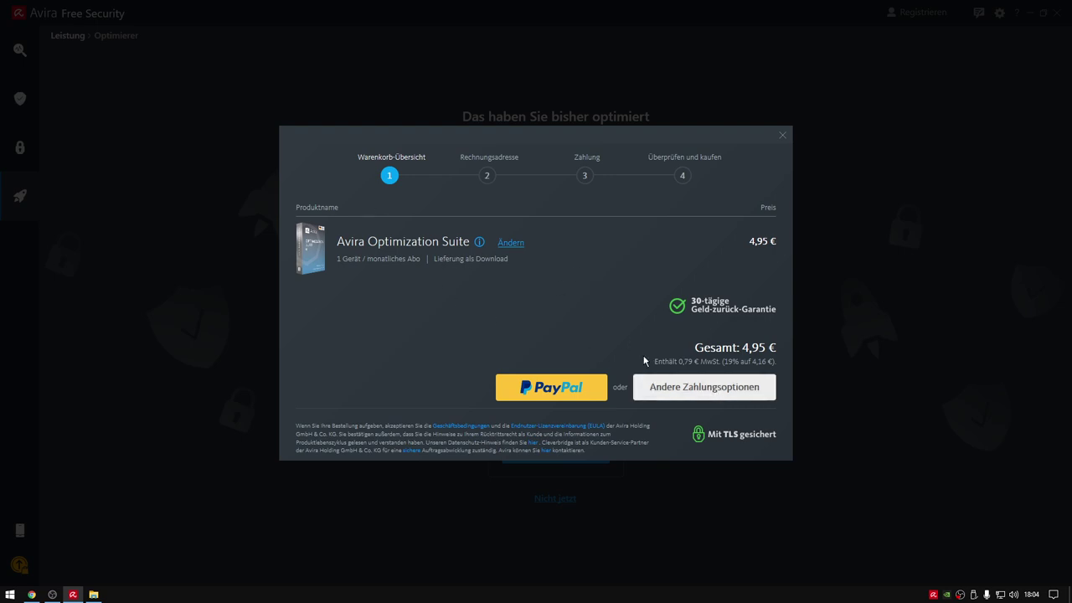
click(734, 397)
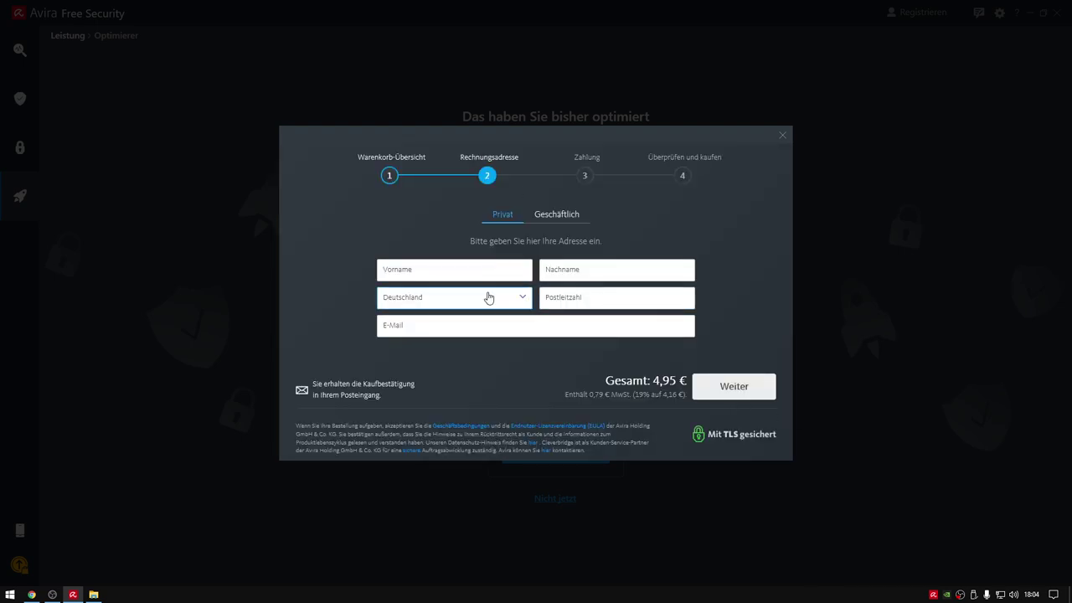
click(719, 396)
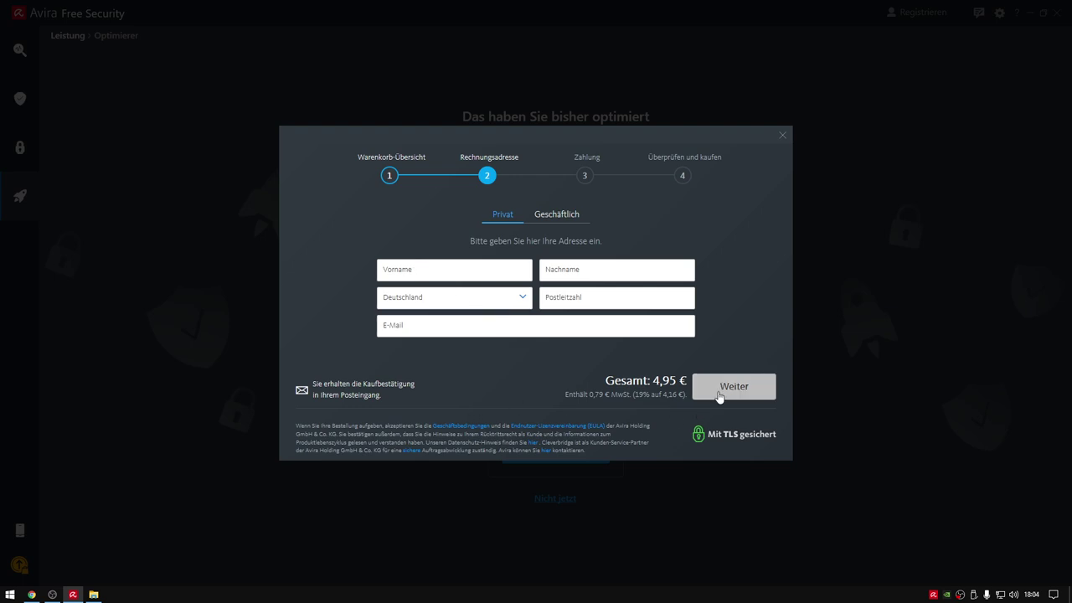
click(781, 137)
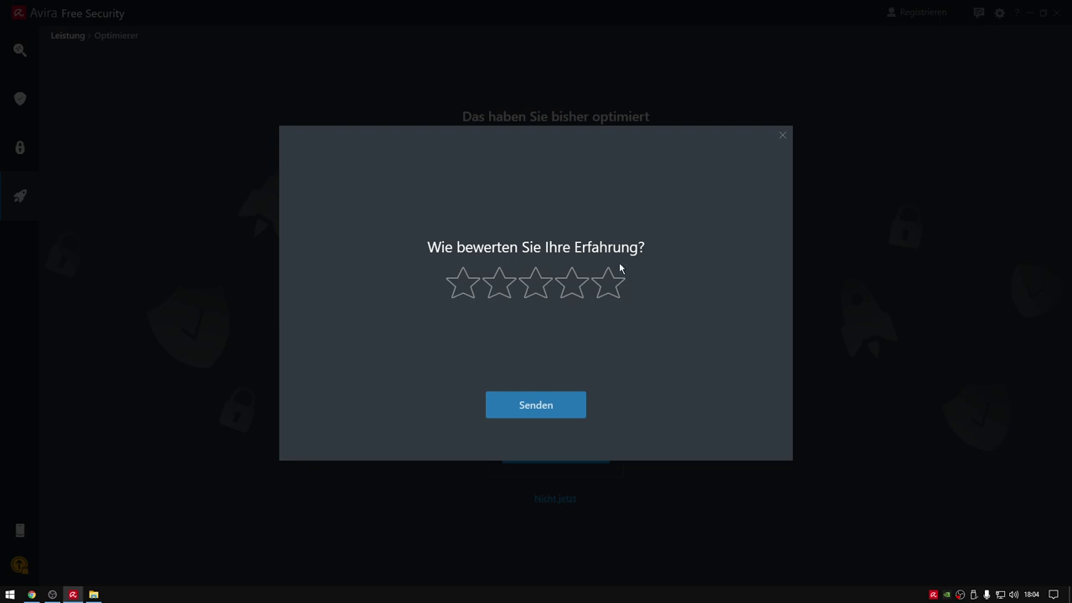
Rate the Avira experience four stars with the comment "Gut", submit the feedback and close the Avira window.
click(570, 281)
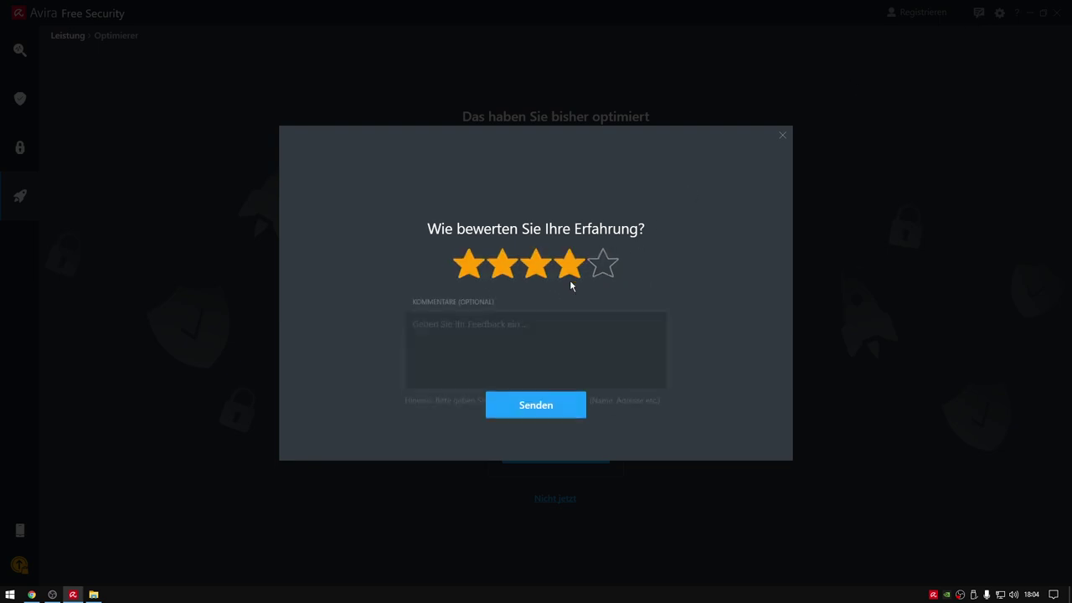
click(523, 293)
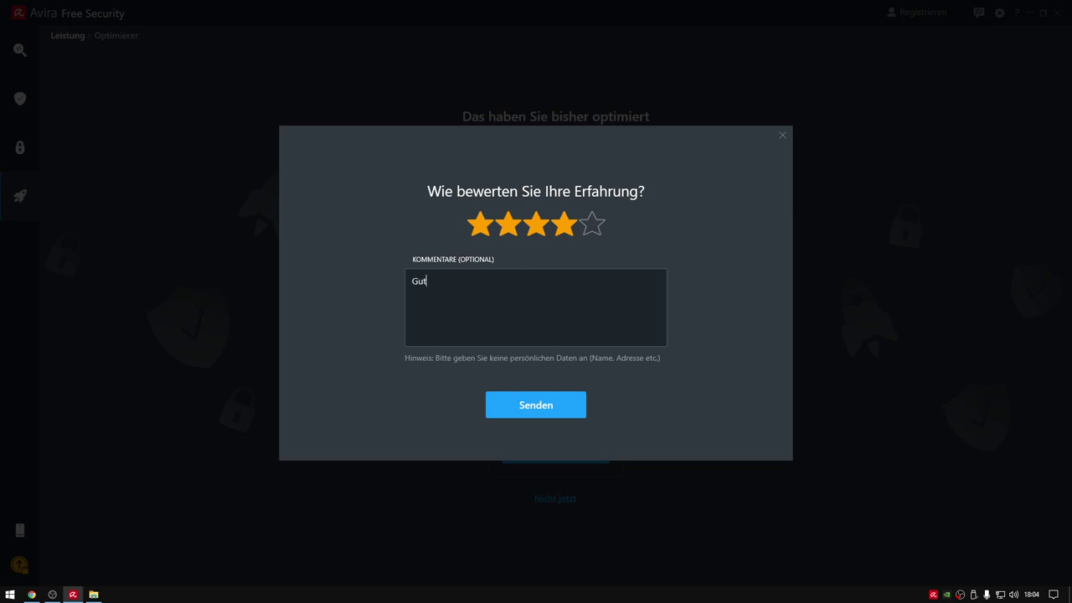
click(548, 410)
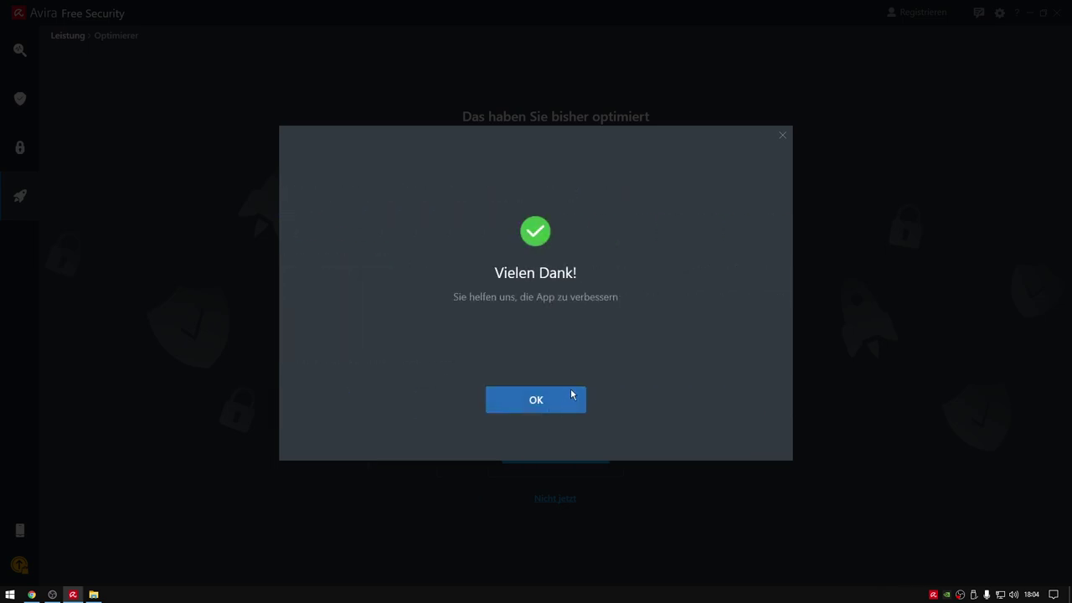
click(573, 394)
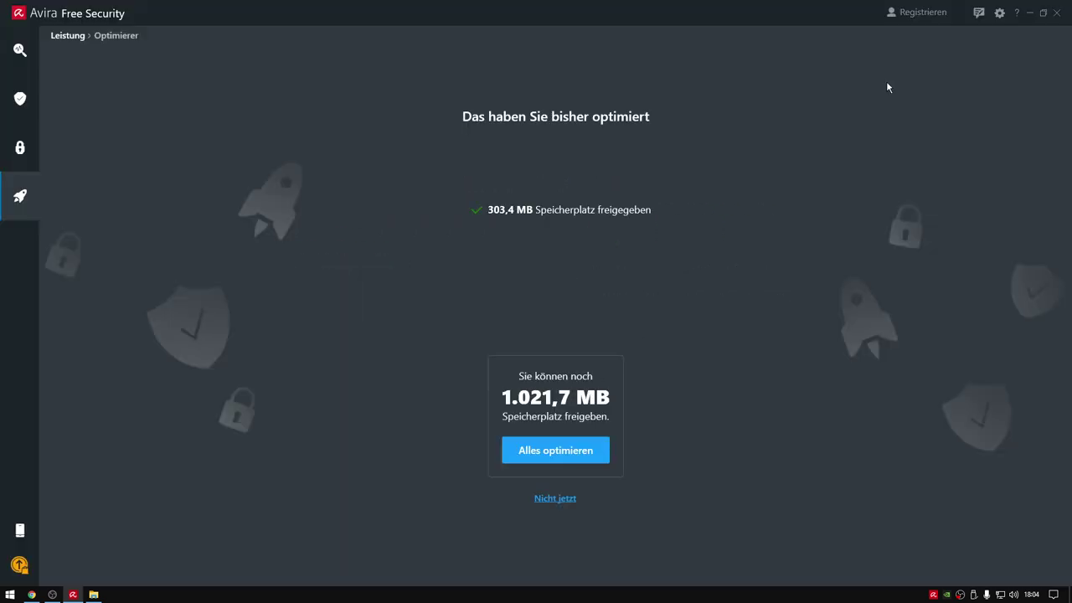
click(1057, 14)
drag(656, 186, 776, 389)
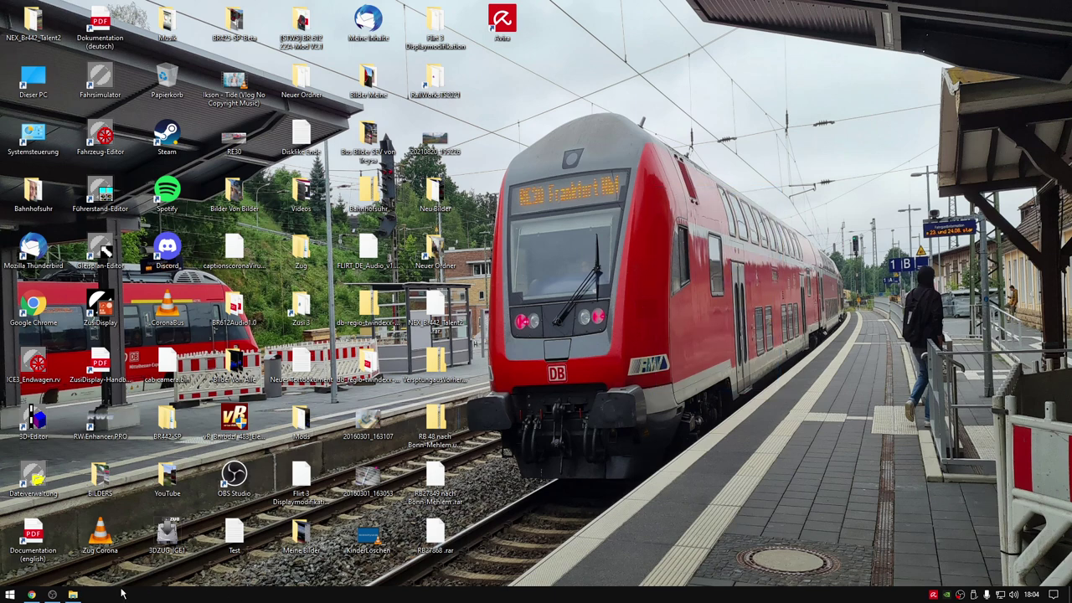
Scan the Streamlabs OBS setup file in the Downloads folder with Avira, and close the Explorer and scan windows.
double_click(33, 80)
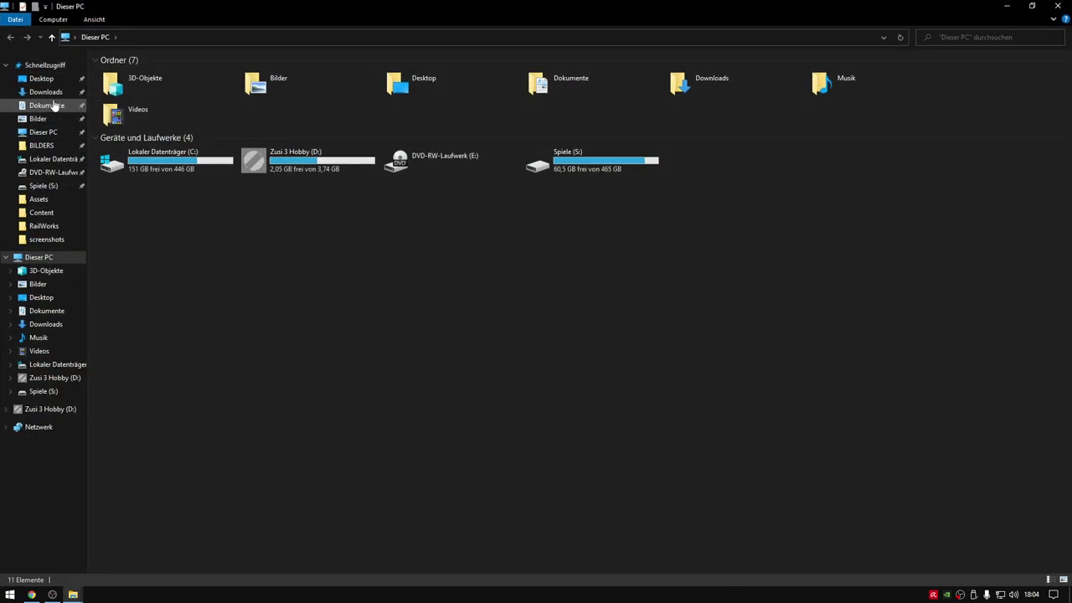
click(46, 92)
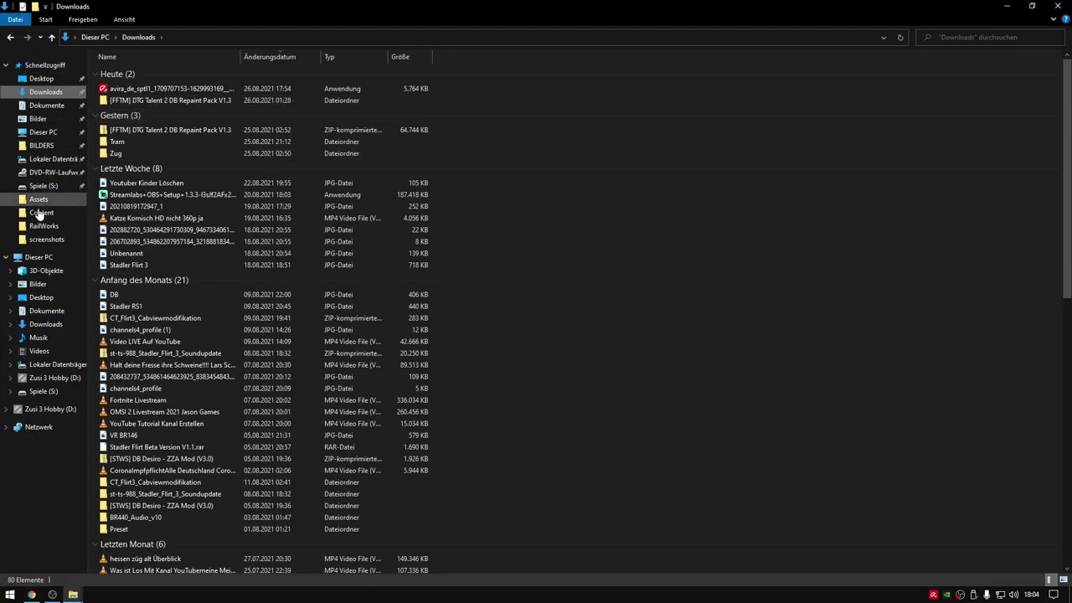
click(46, 324)
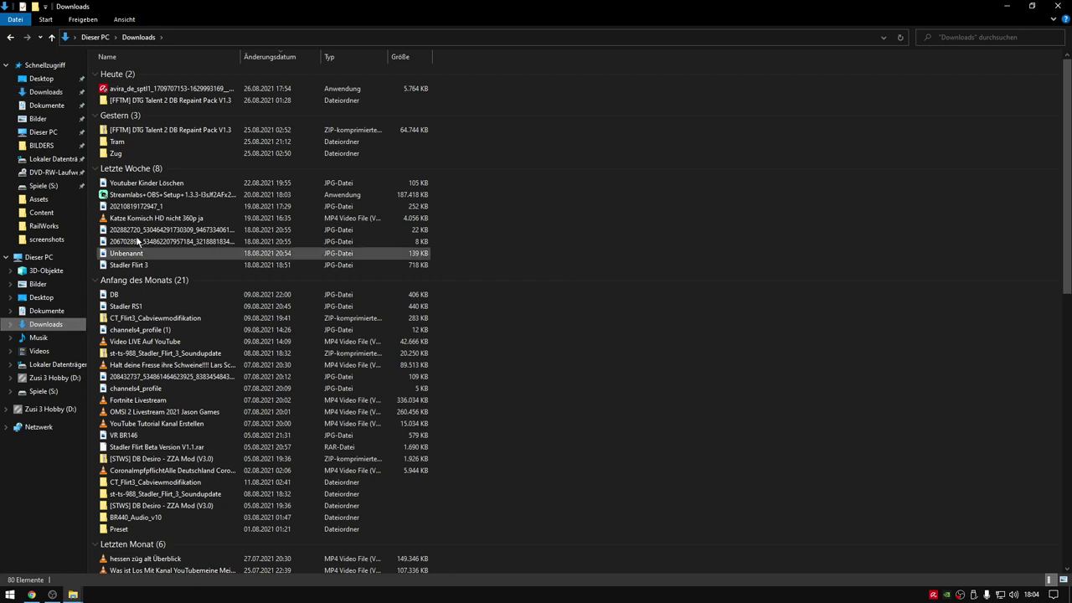
right_click(156, 196)
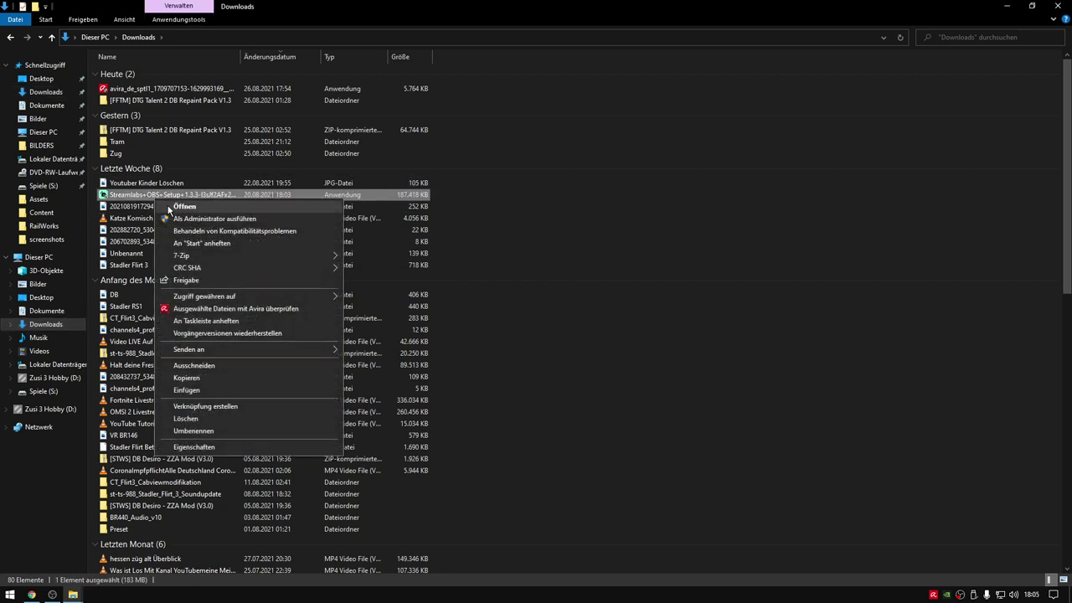
click(214, 310)
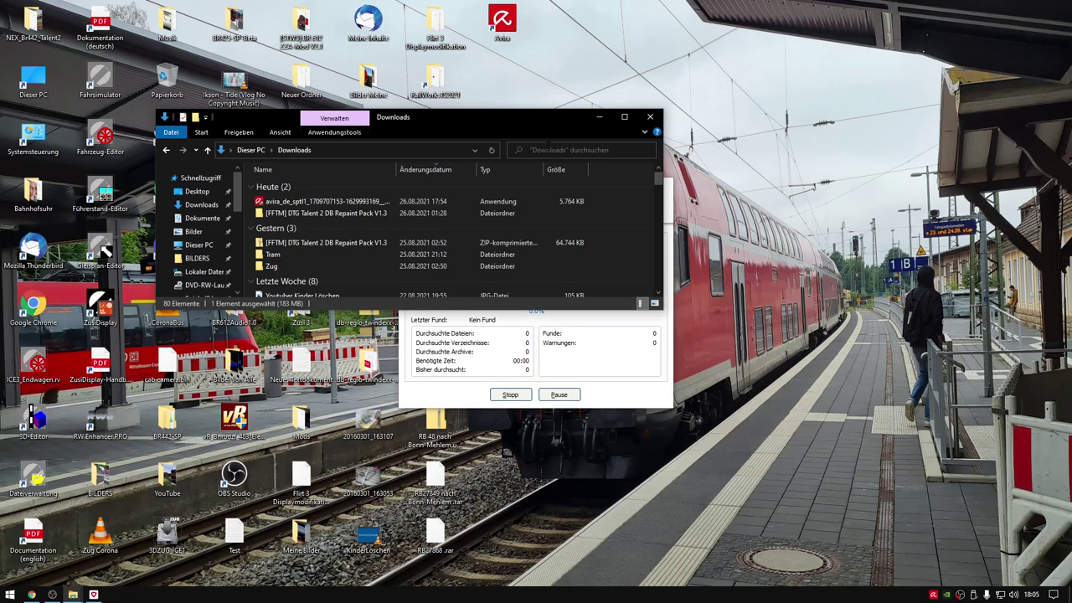
click(650, 117)
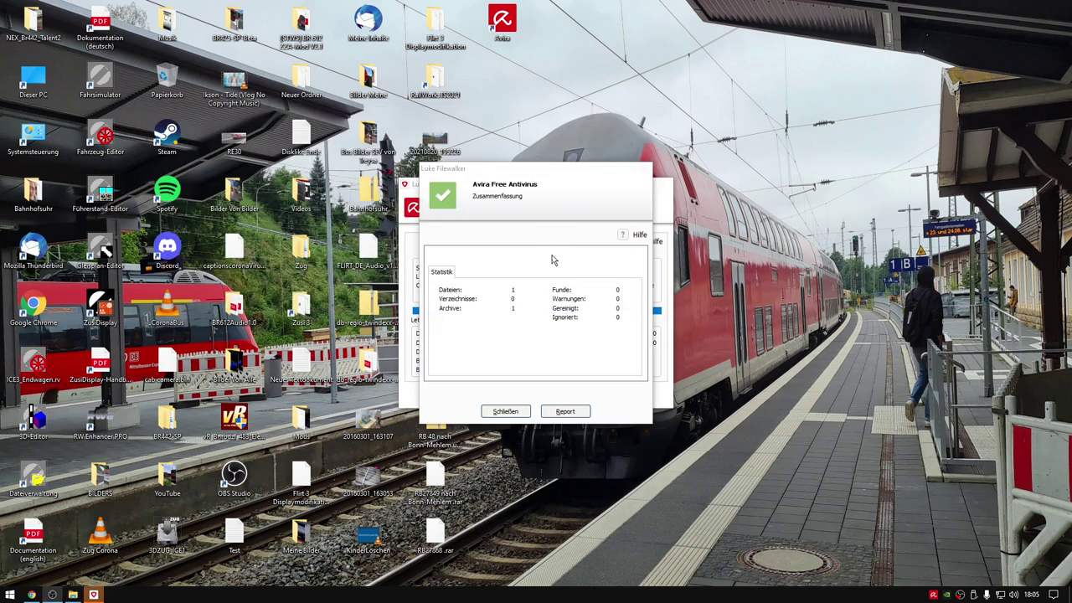
click(505, 411)
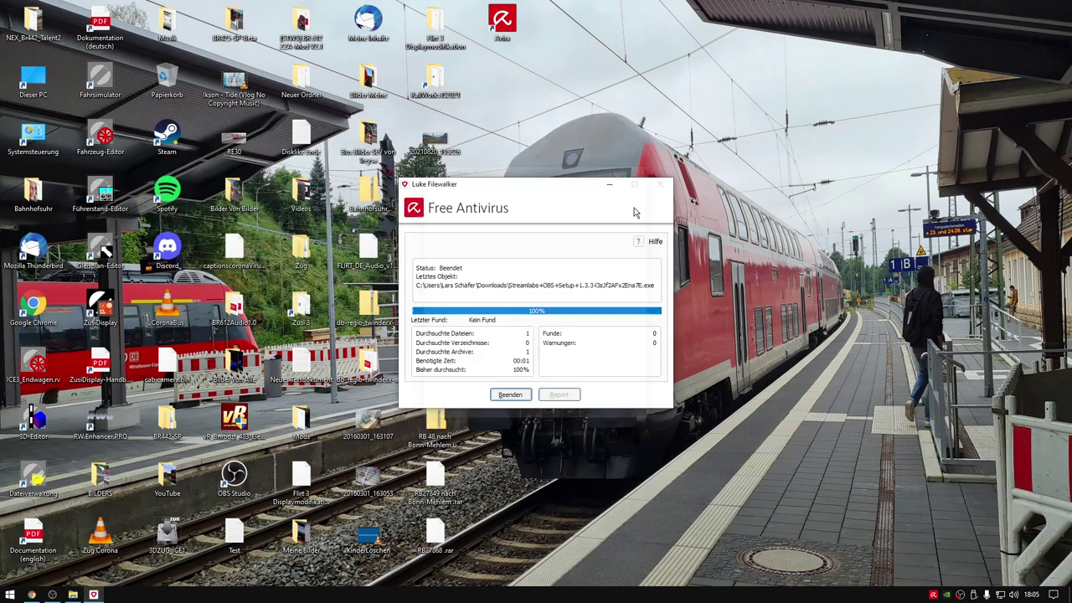
click(507, 397)
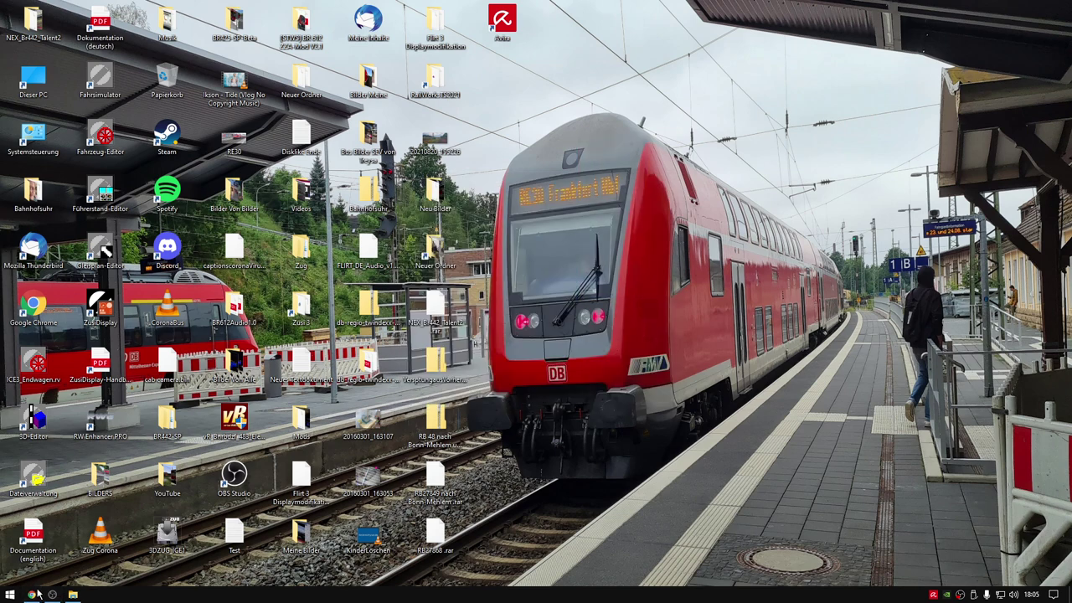
Scan the Google Chrome desktop shortcut with Avira, and close the scan summary and scanner window.
right_click(30, 307)
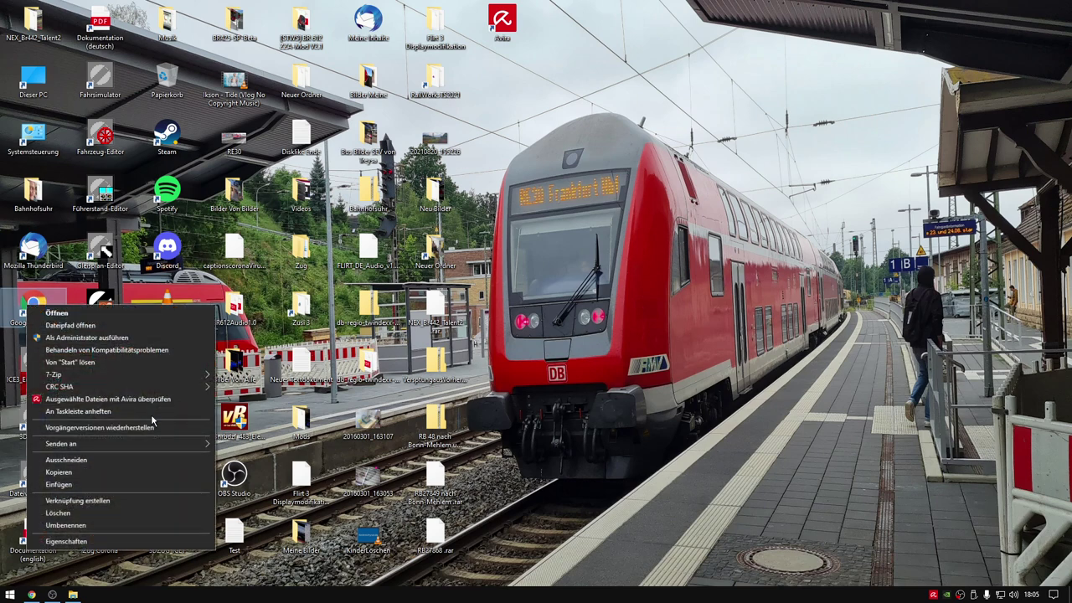
click(91, 399)
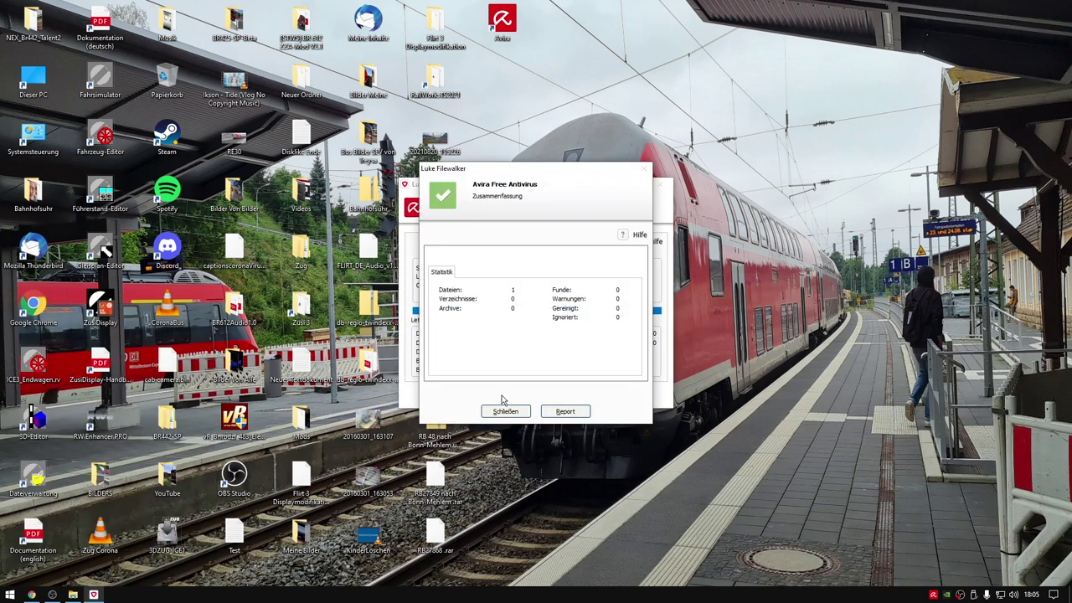
click(505, 411)
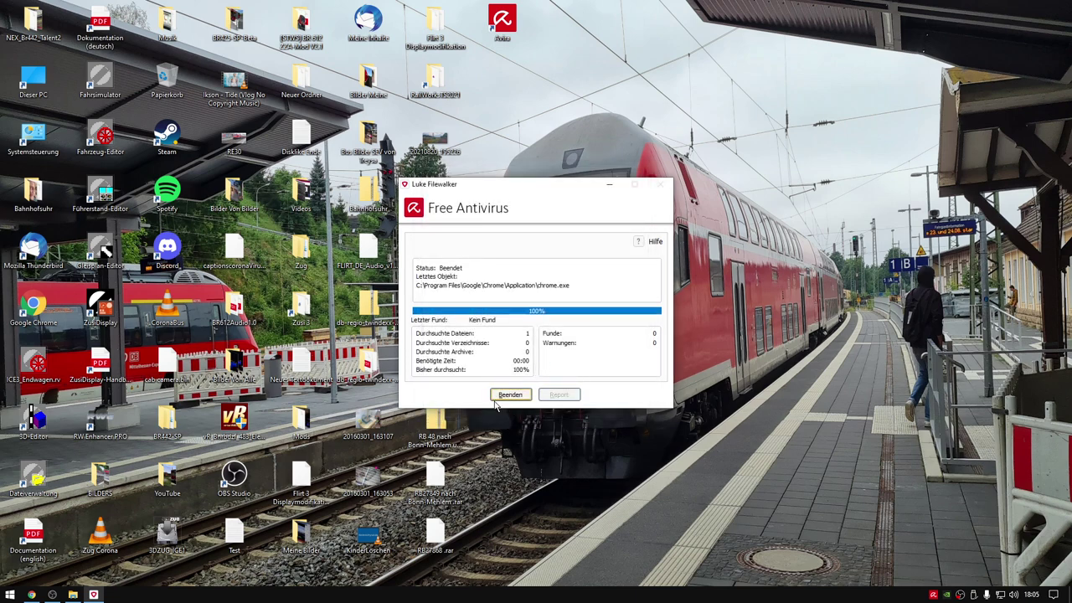
click(502, 395)
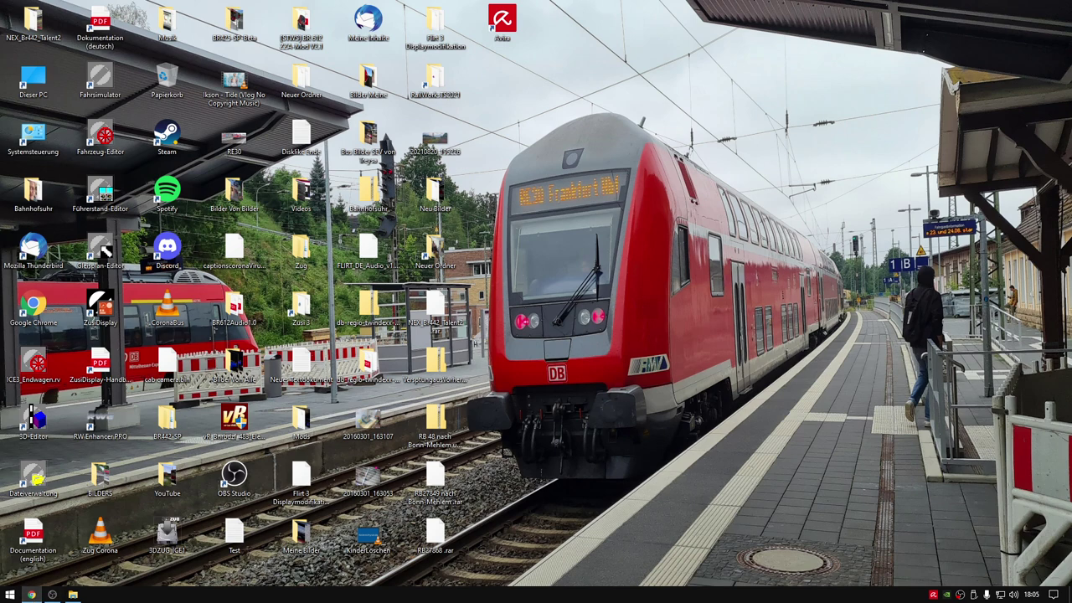
Switch to Chrome, open a new tab, and look through the uploads and past livestreams on the YouTube channel page.
click(31, 594)
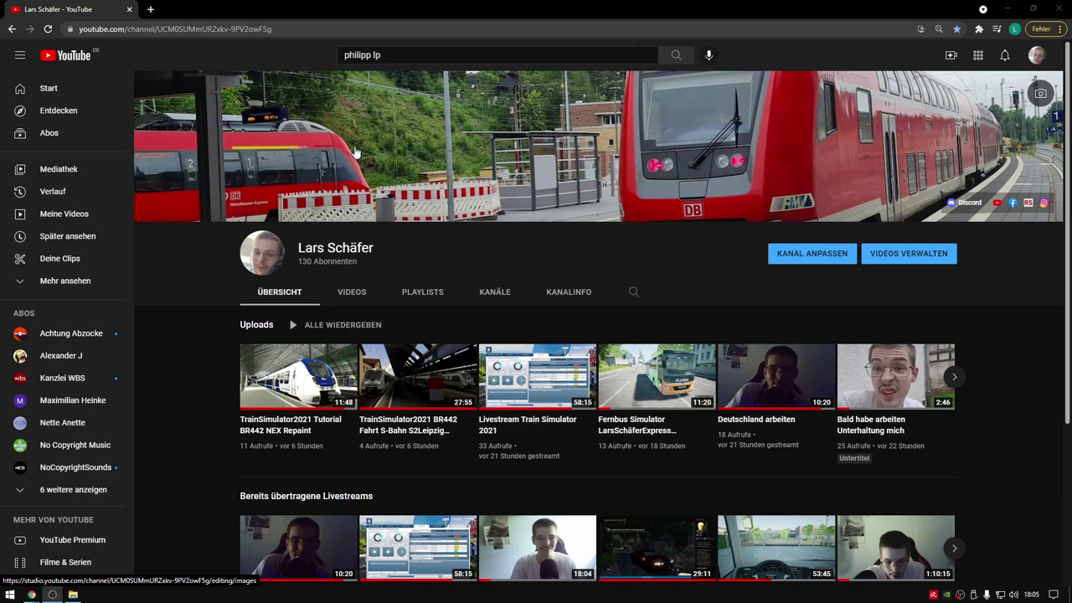
click(151, 9)
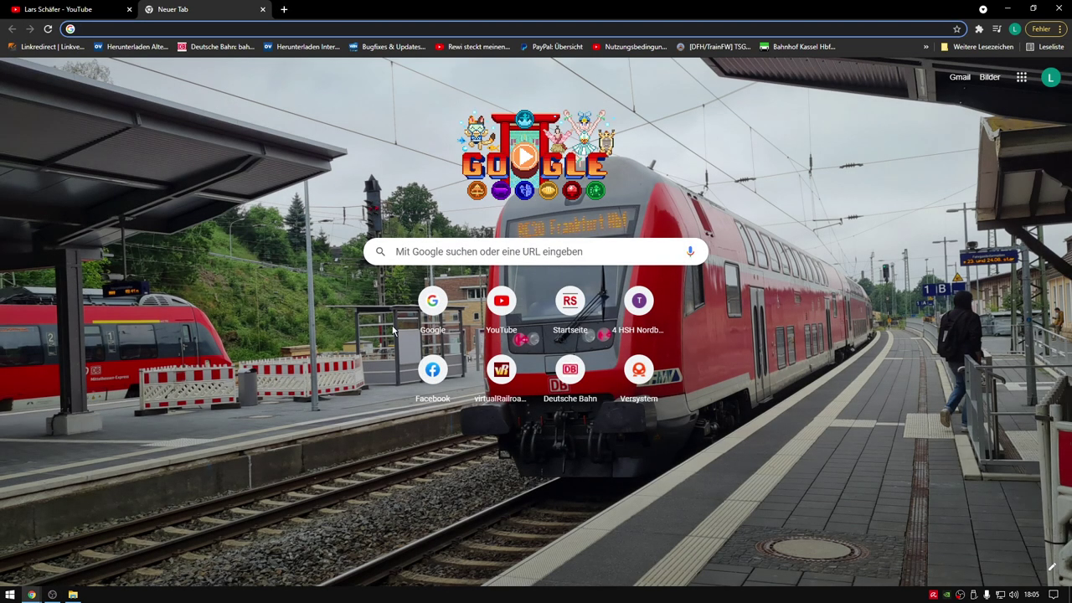
click(61, 5)
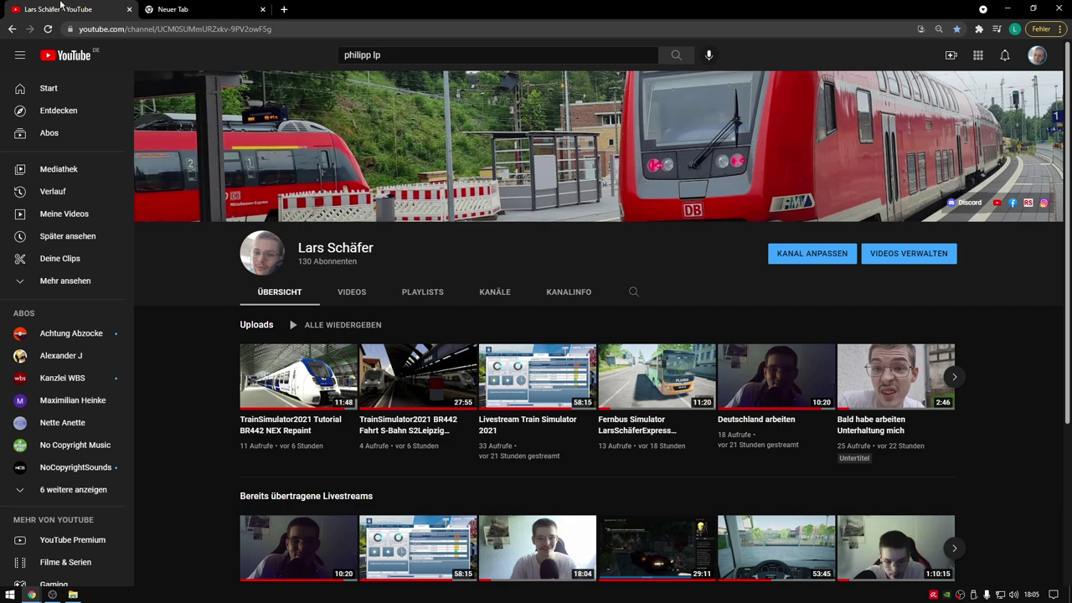
scroll(558, 400, down, 3)
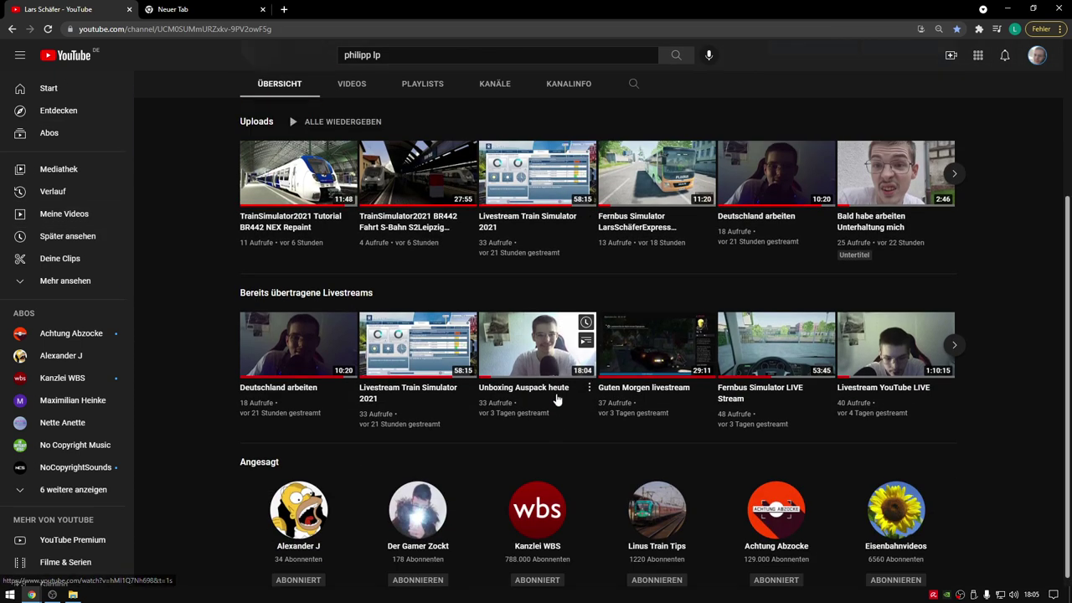
scroll(558, 400, up, 3)
scroll(569, 180, down, 3)
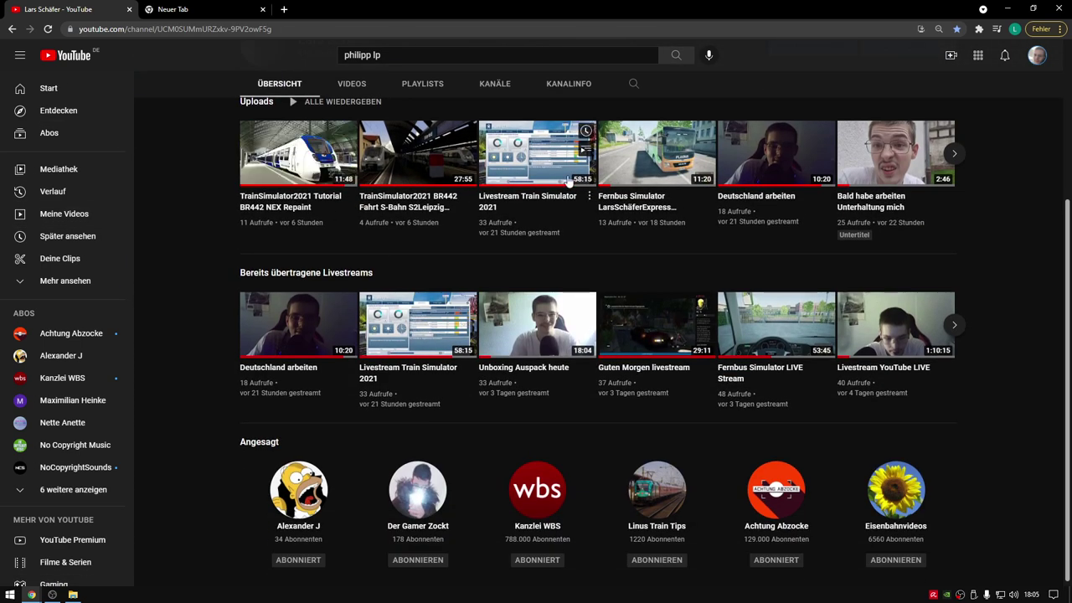
scroll(491, 505, up, 3)
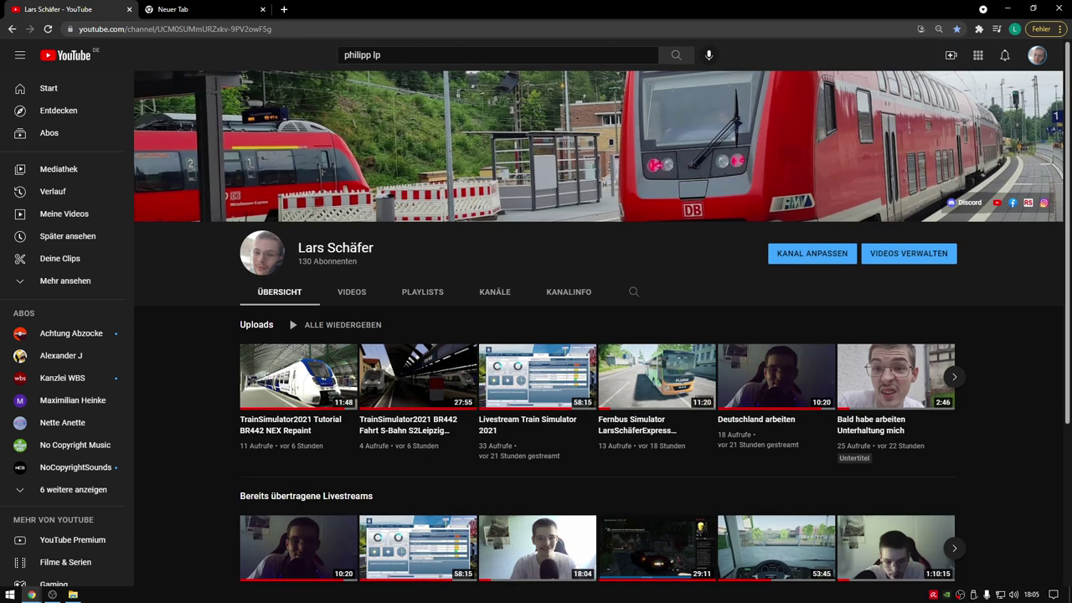